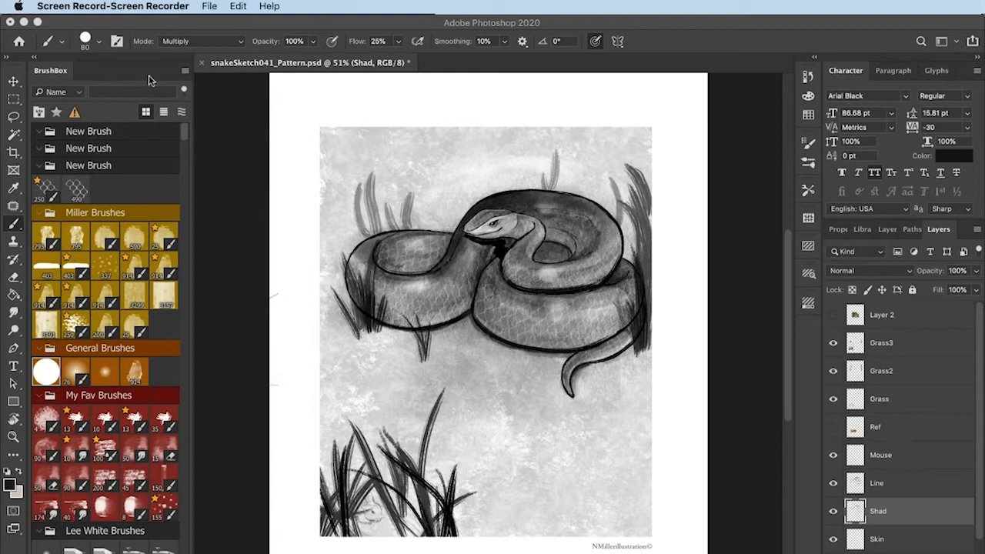
Open the toolbar customization and move the Artboard, Single Row Marquee and Rectangular Marquee tools to the extra tools
click(196, 27)
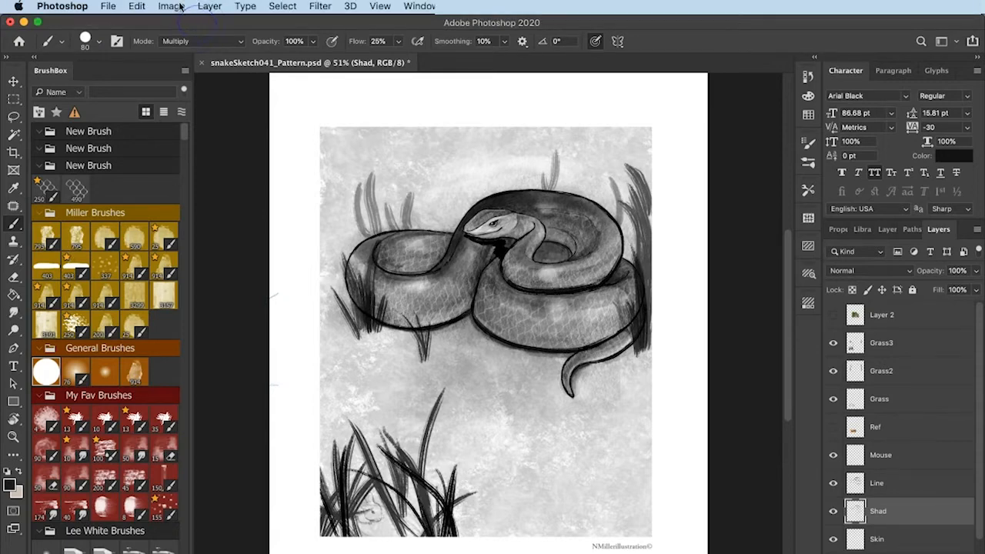
click(136, 6)
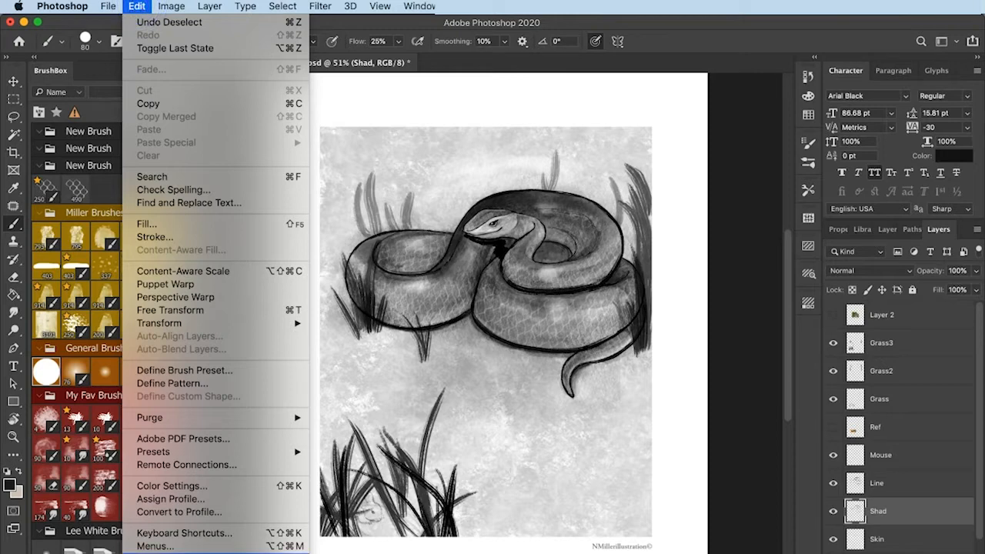
click(158, 551)
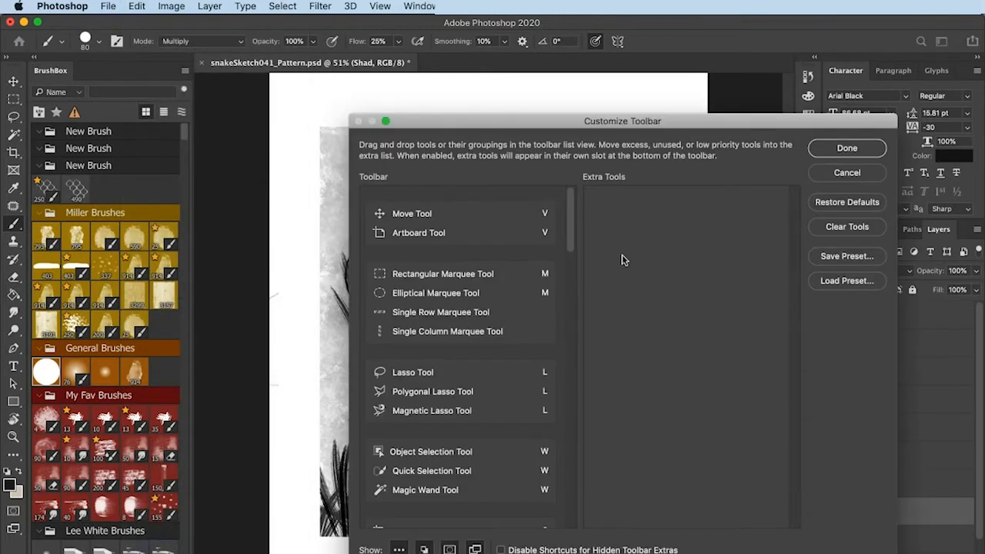
drag(451, 234, 639, 248)
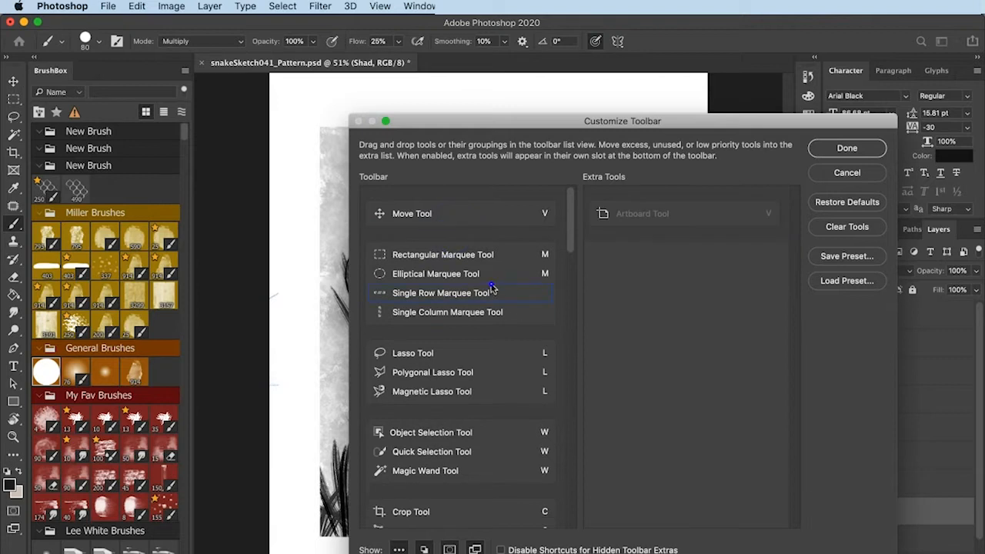
drag(495, 289, 677, 261)
drag(488, 255, 735, 296)
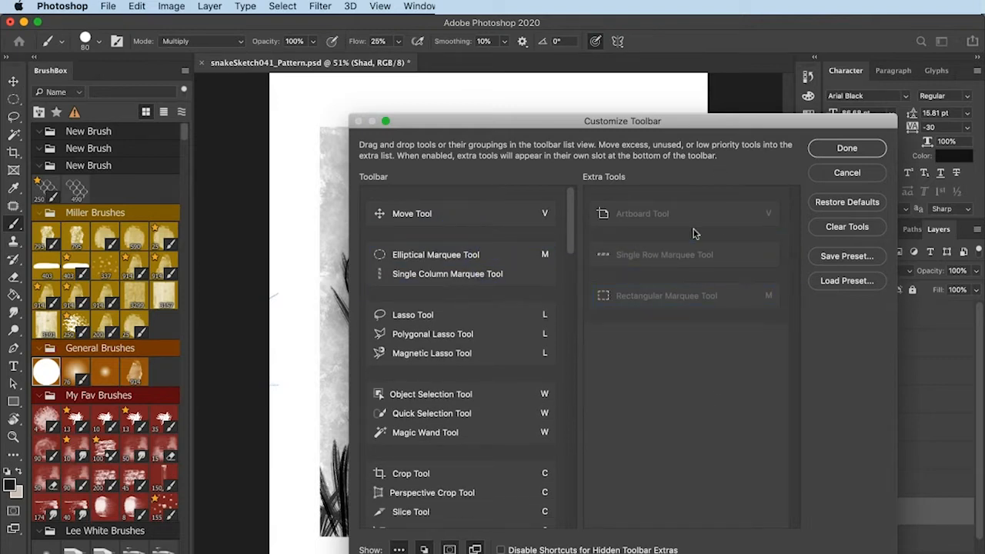
Restore the default toolbar arrangement and accept it
click(850, 206)
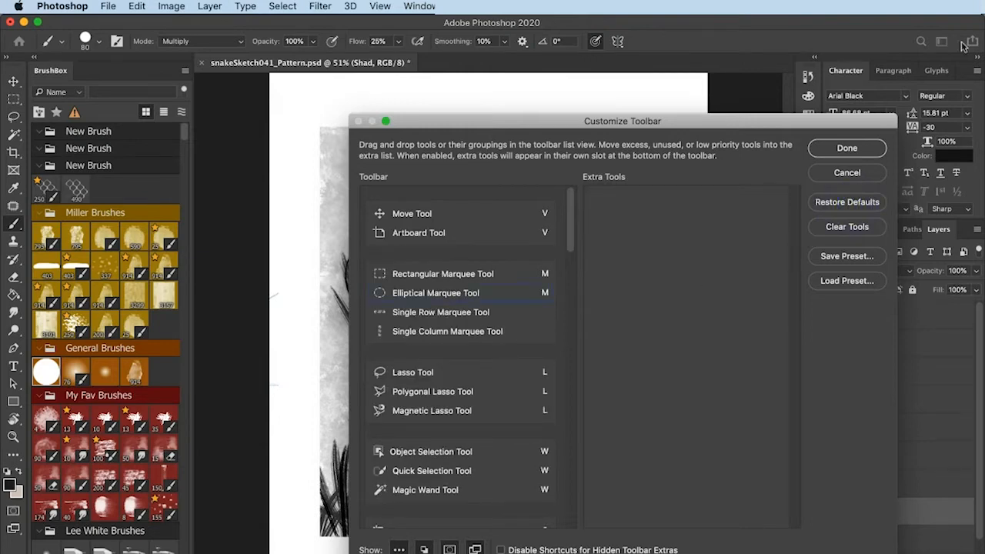
click(846, 144)
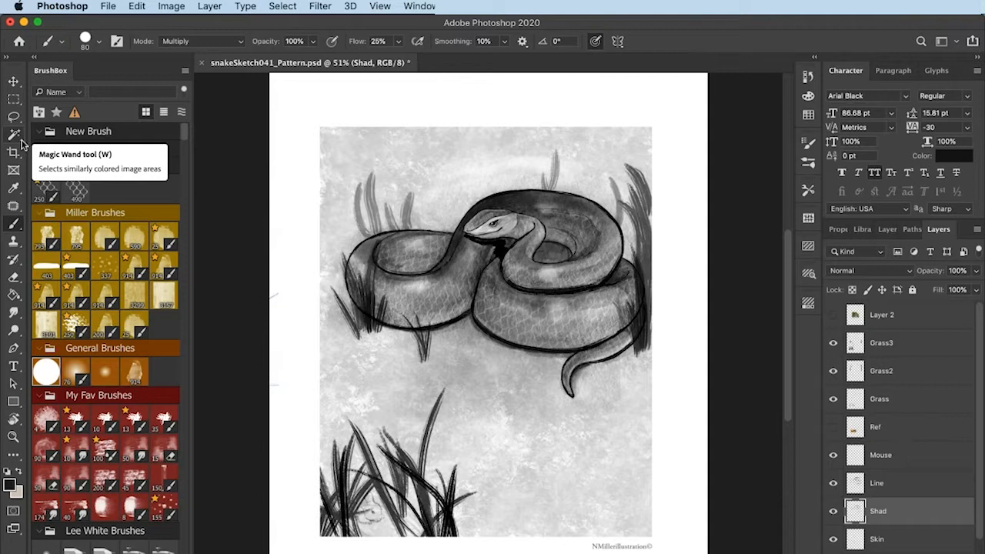
Activate the Magic Wand tool and look at the other selection tools grouped with it
click(15, 136)
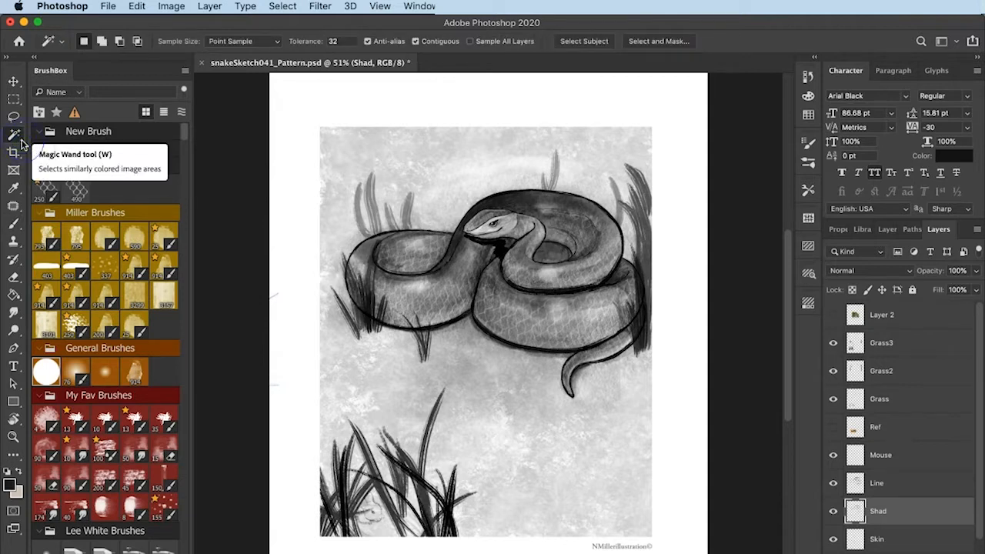
right_click(19, 138)
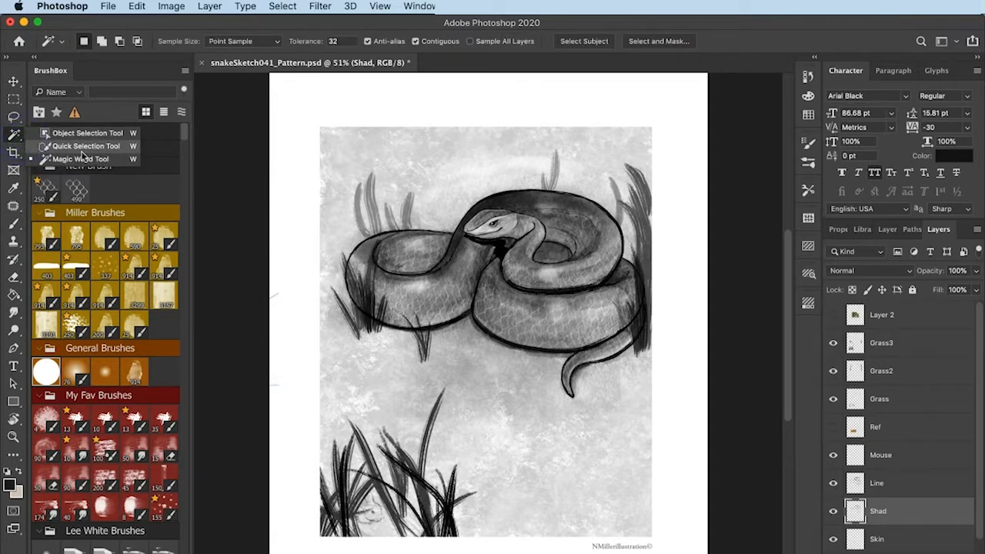
click(18, 140)
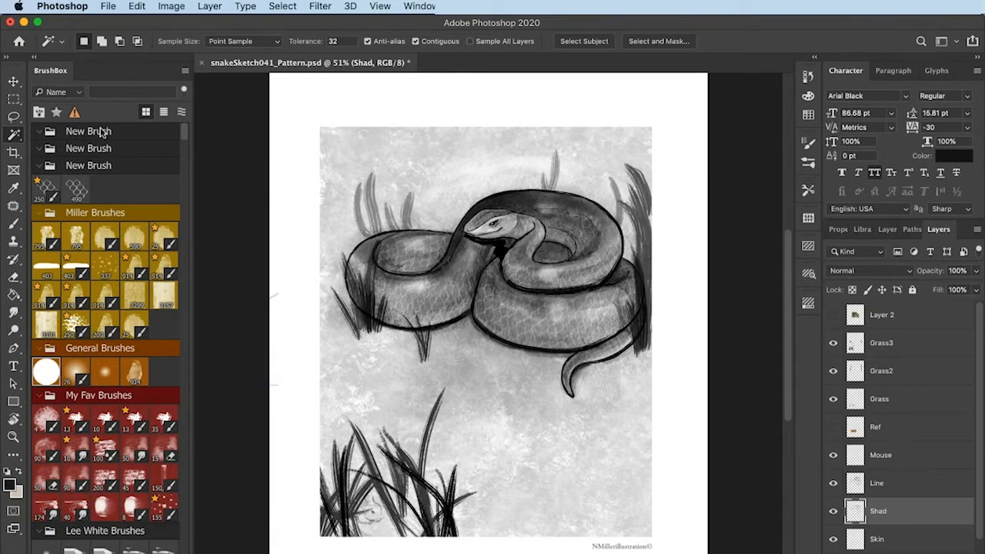
Switch to the Lasso tool and examine the snake's head and coils up close and as a whole
click(14, 116)
key(super+plus)
key(super+plus)
key(super+plus)
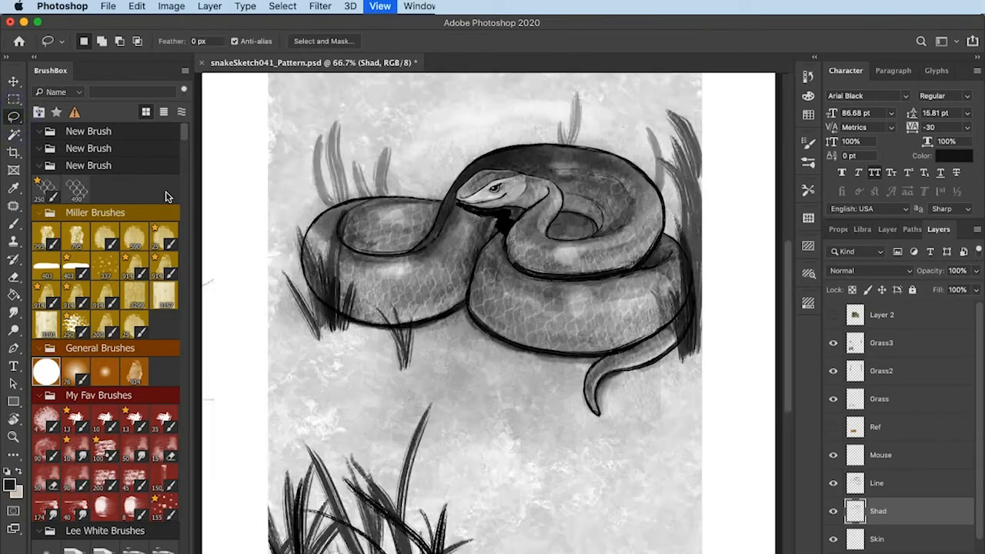
mouse_move(355, 186)
mouse_down()
mouse_move(397, 366)
mouse_move(422, 397)
mouse_move(427, 452)
mouse_up()
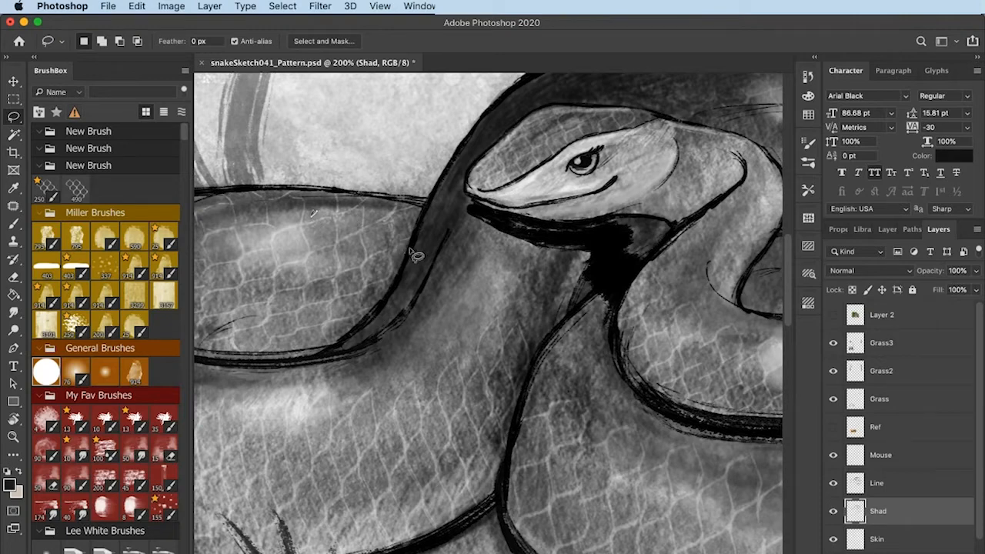
key(super+minus)
key(super+minus)
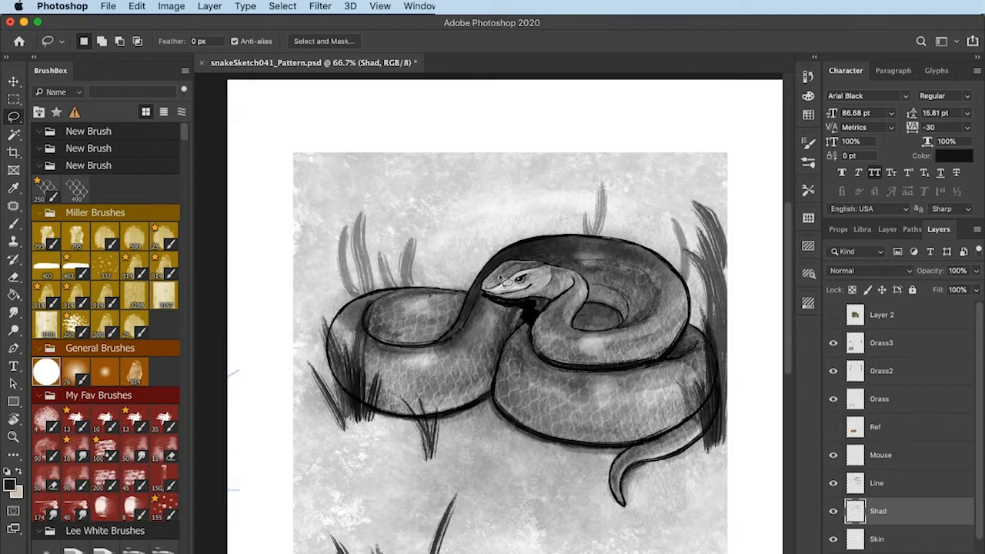
key(super+minus)
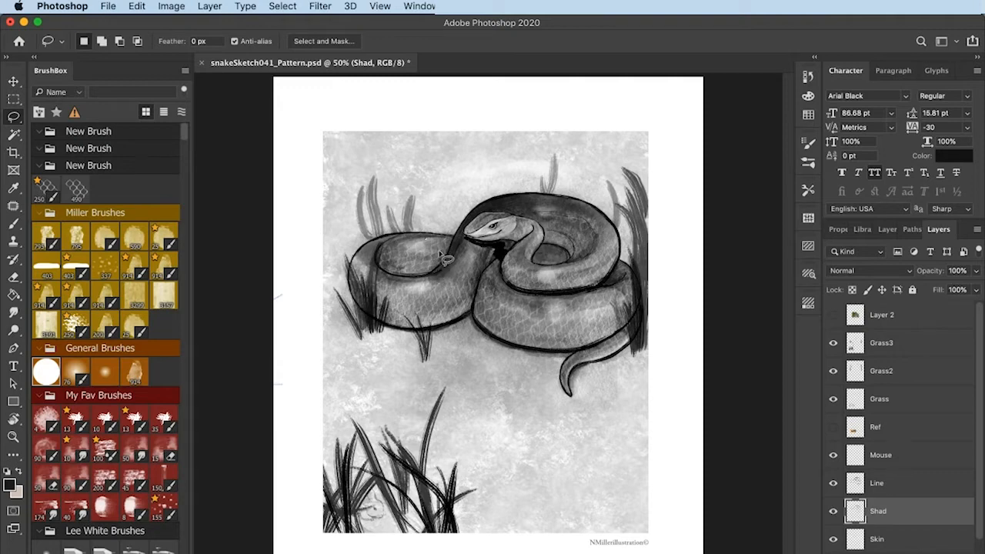
Choose the first round brush under General Brushes and inspect the scale pattern on the snake's coil beside its head
click(45, 372)
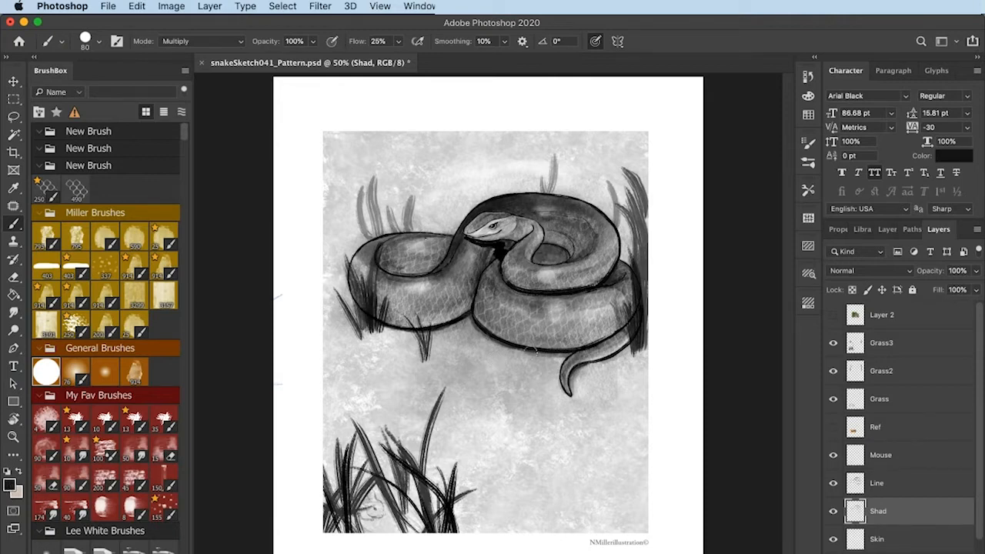
click(564, 352)
click(462, 414)
key(super+plus)
key(super+plus)
key(super+plus)
drag(418, 355, 526, 553)
drag(484, 402, 568, 523)
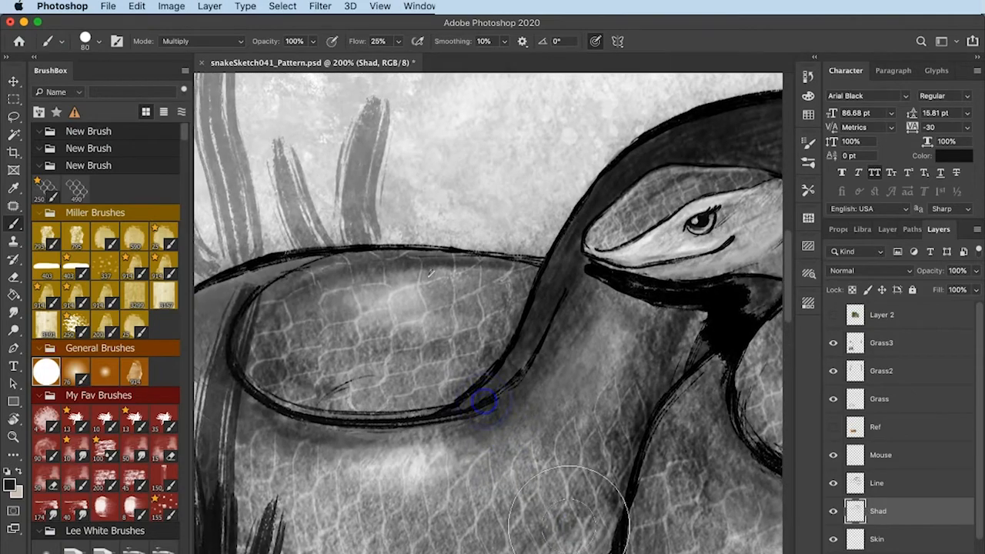
key(super+plus)
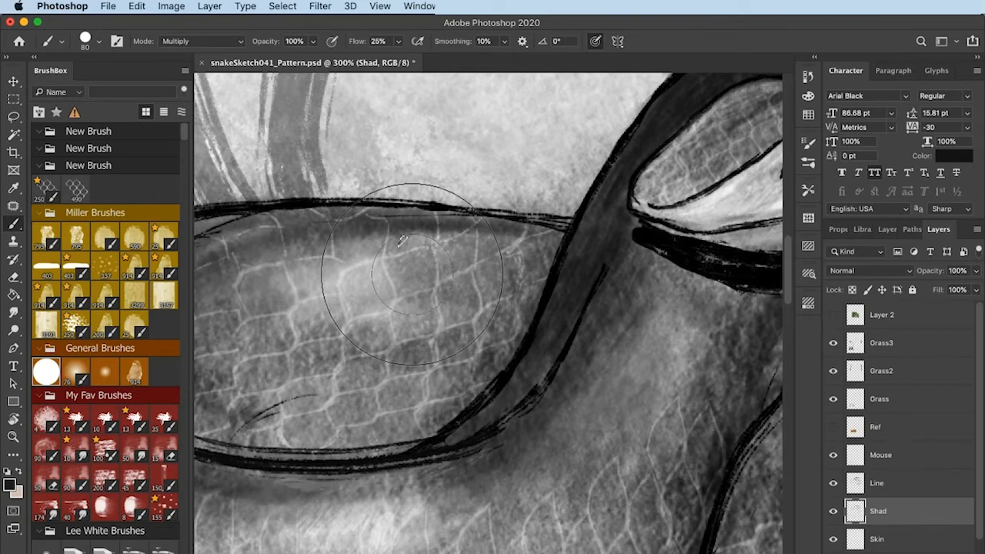
click(411, 272)
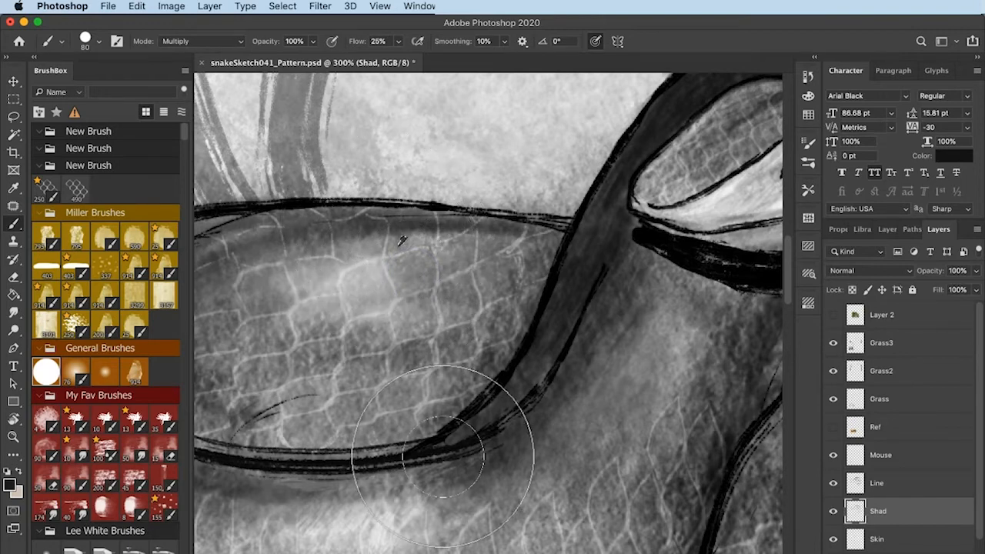
key(super+plus)
drag(431, 429, 482, 462)
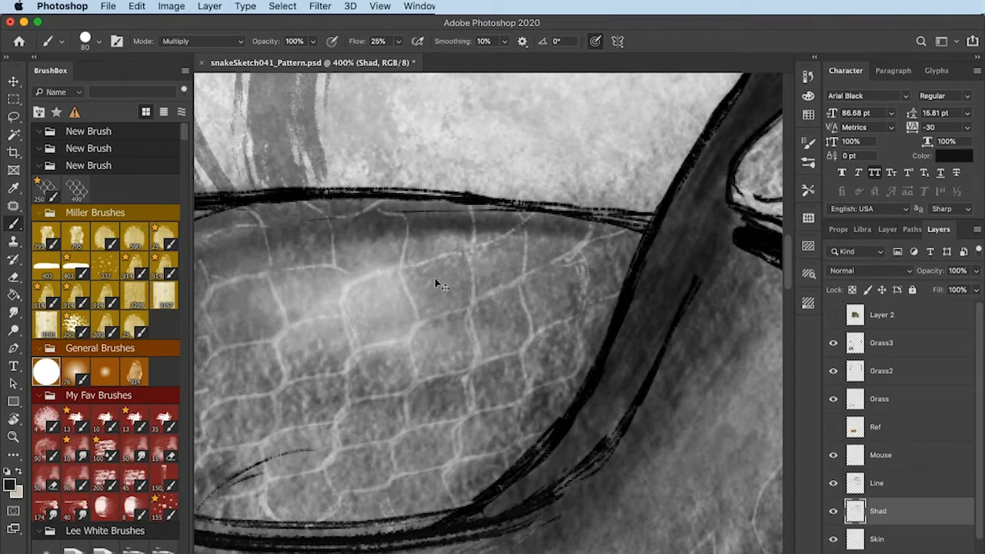
Look through the available selection commands and return to viewing the whole artwork
click(280, 7)
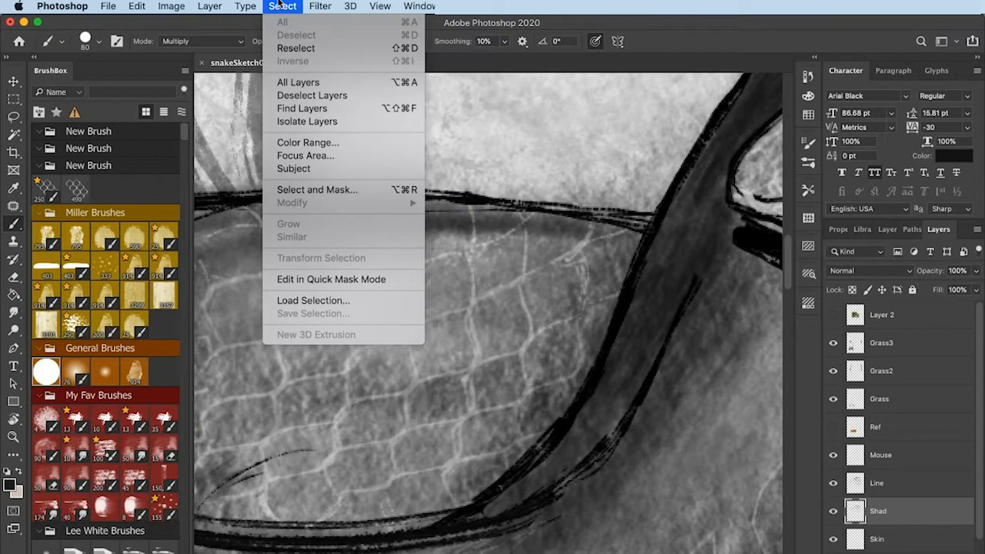
click(281, 6)
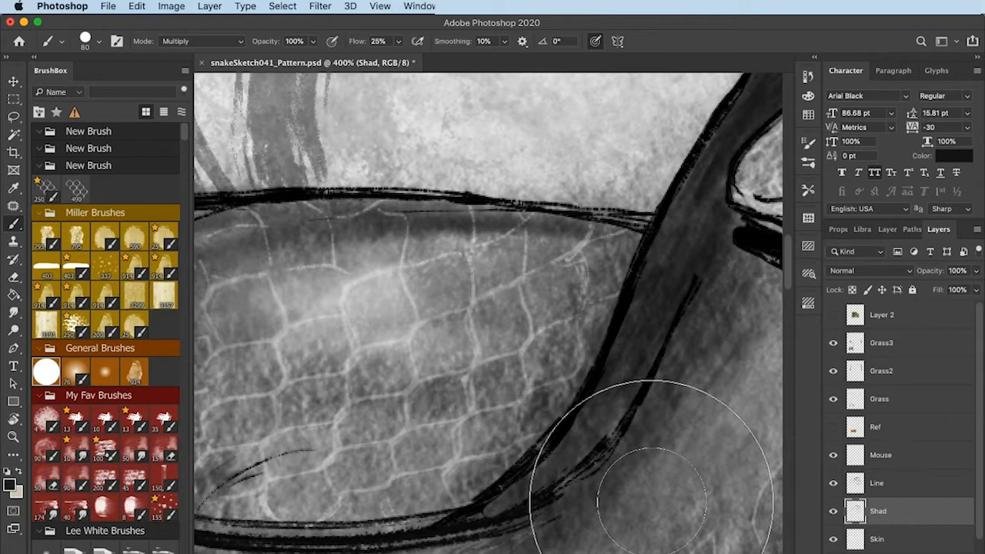
key(super+0)
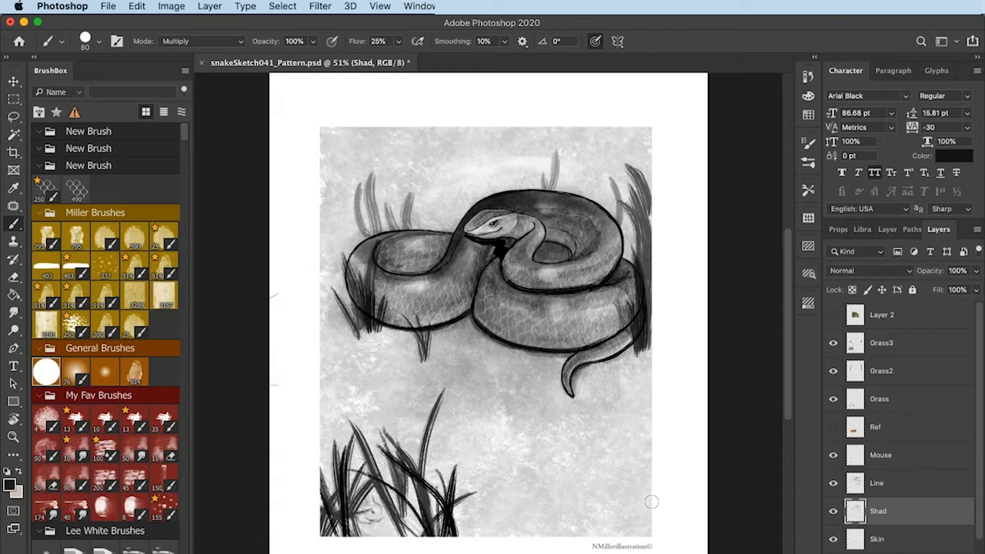
Go through the layer stack, selecting the Grass3, Grass2 and Grass layers in turn
scroll(878, 451, down, 3)
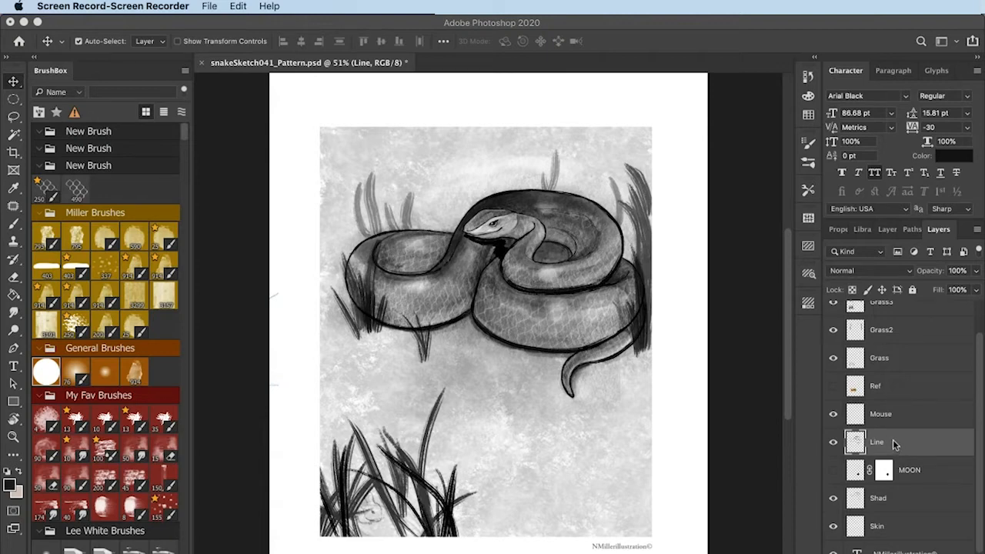
scroll(883, 332, up, 2)
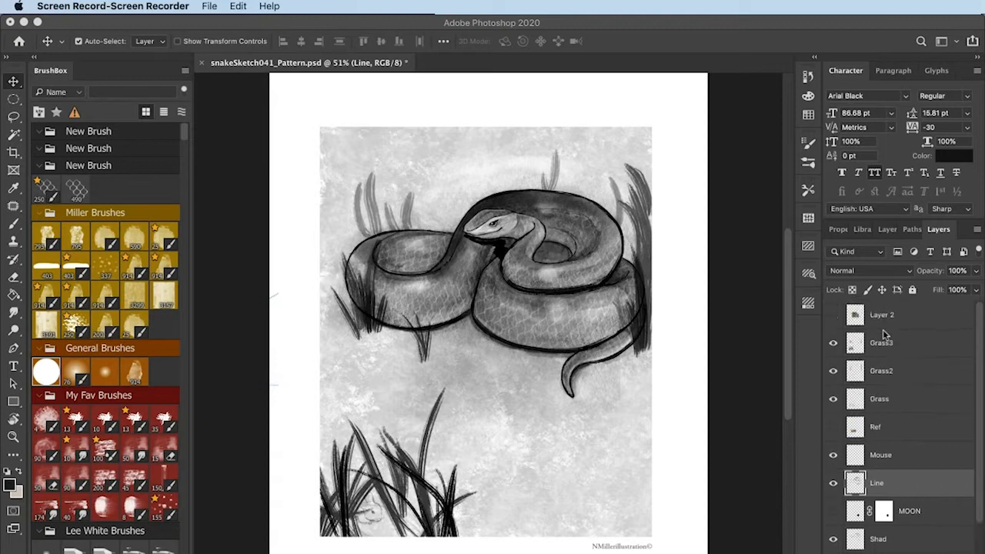
click(875, 342)
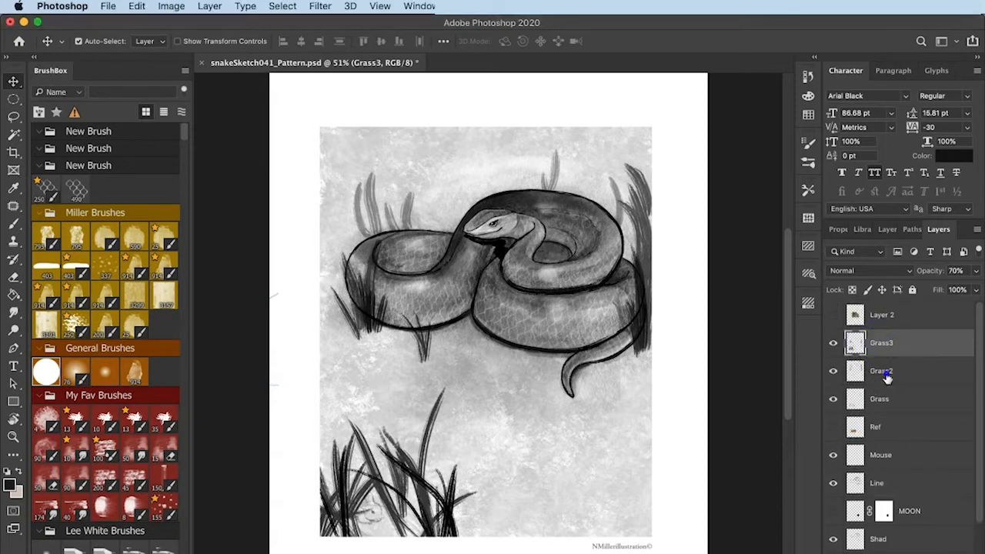
click(885, 372)
click(882, 398)
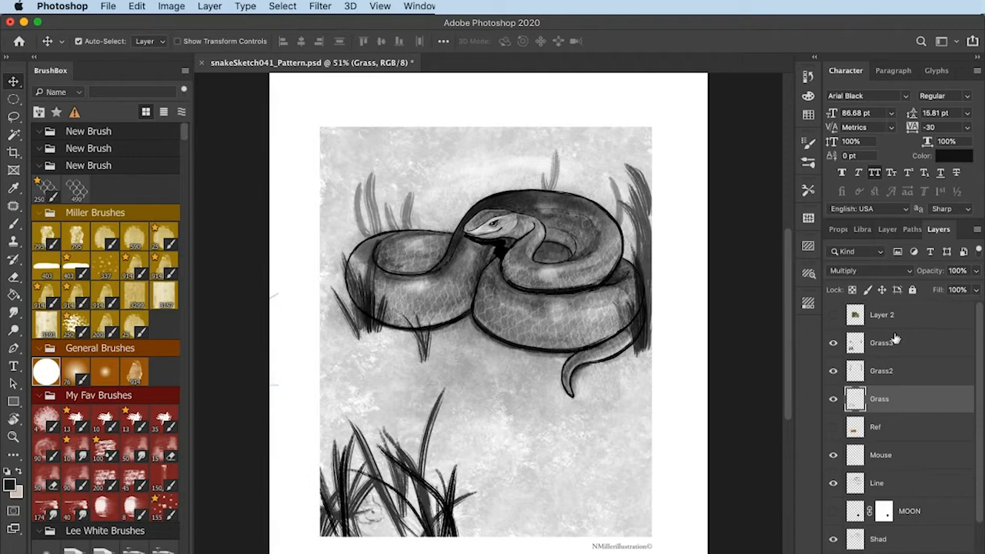
Hide and show the Grass, Grass2 and Grass3 layers in turn to check what each contains
click(831, 399)
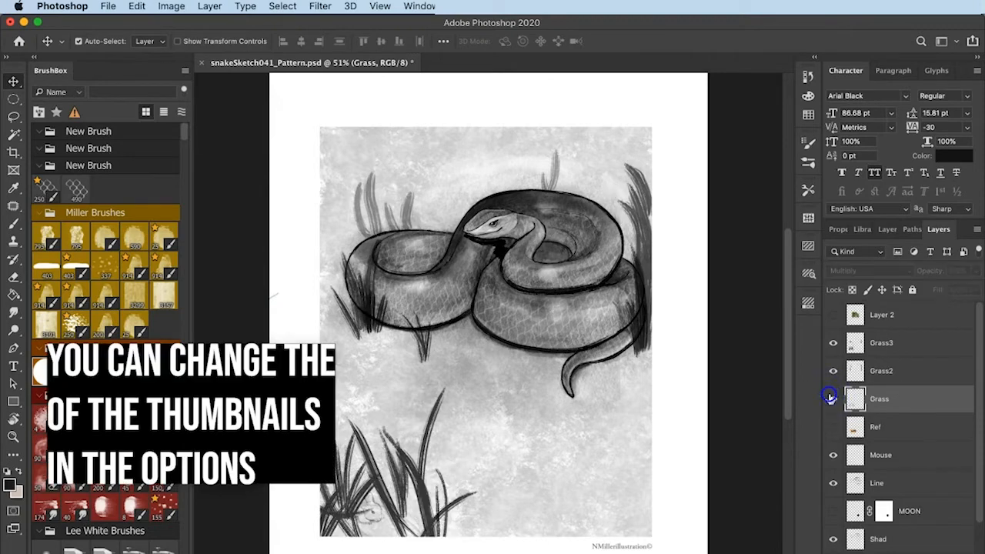
click(830, 397)
click(831, 370)
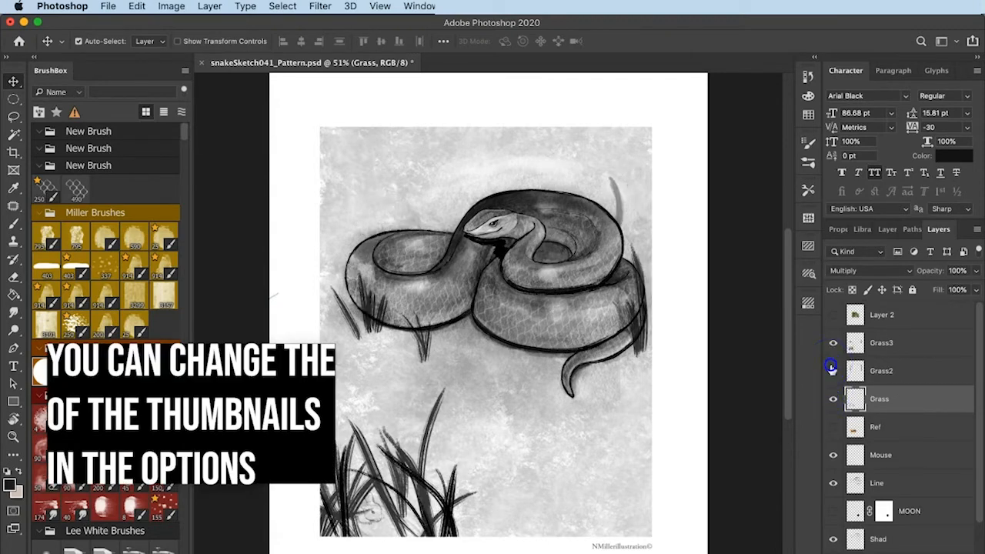
click(832, 369)
click(832, 343)
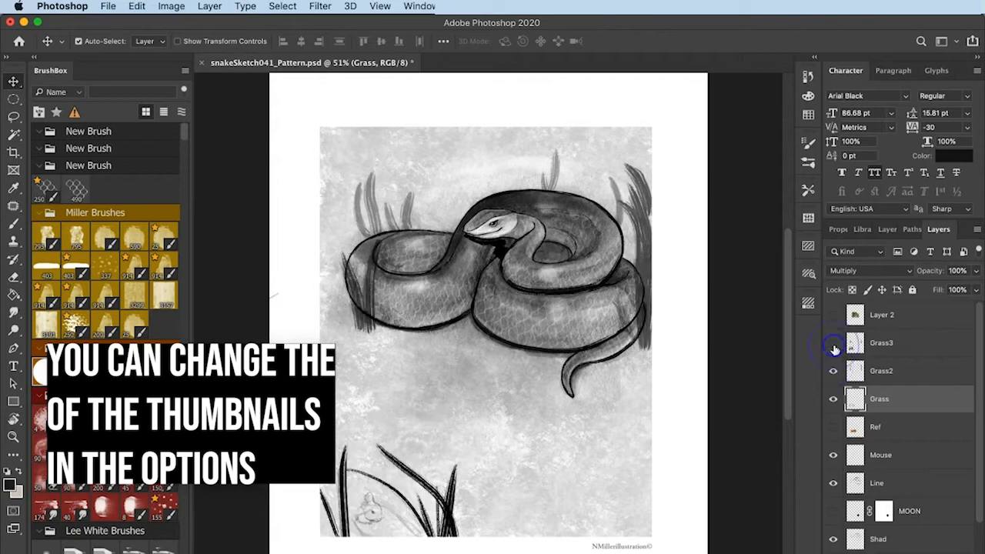
click(833, 343)
click(832, 370)
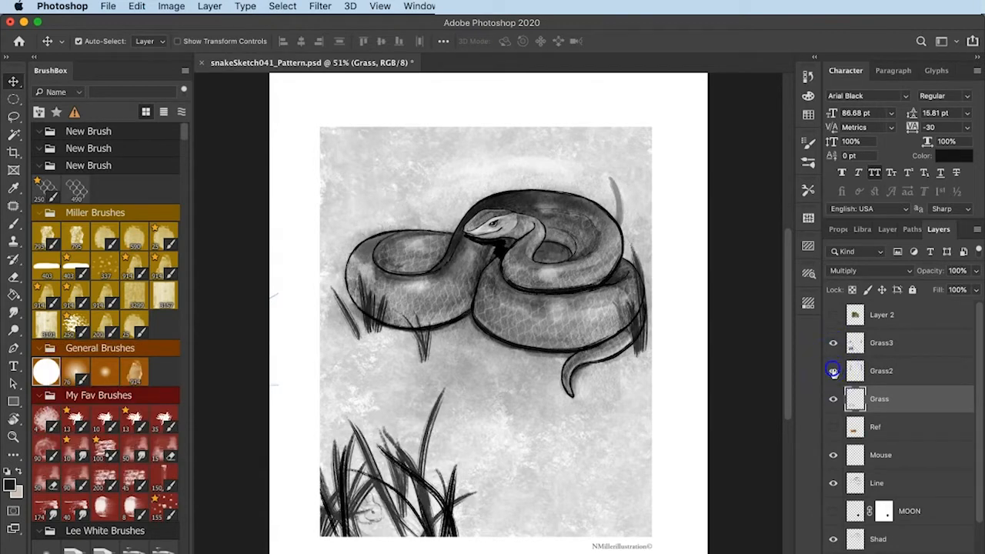
click(832, 370)
Paint a dark test scribble below the snake's tail on the Grass2 layer with the Brush tool
click(855, 370)
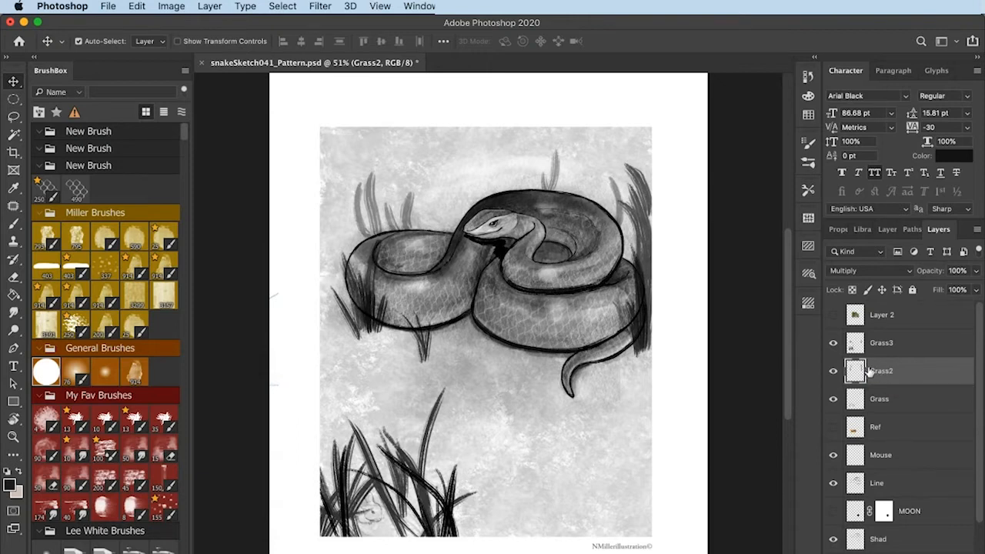
key(b)
mouse_move(517, 395)
mouse_down()
mouse_move(585, 385)
mouse_move(508, 457)
mouse_move(595, 418)
mouse_up()
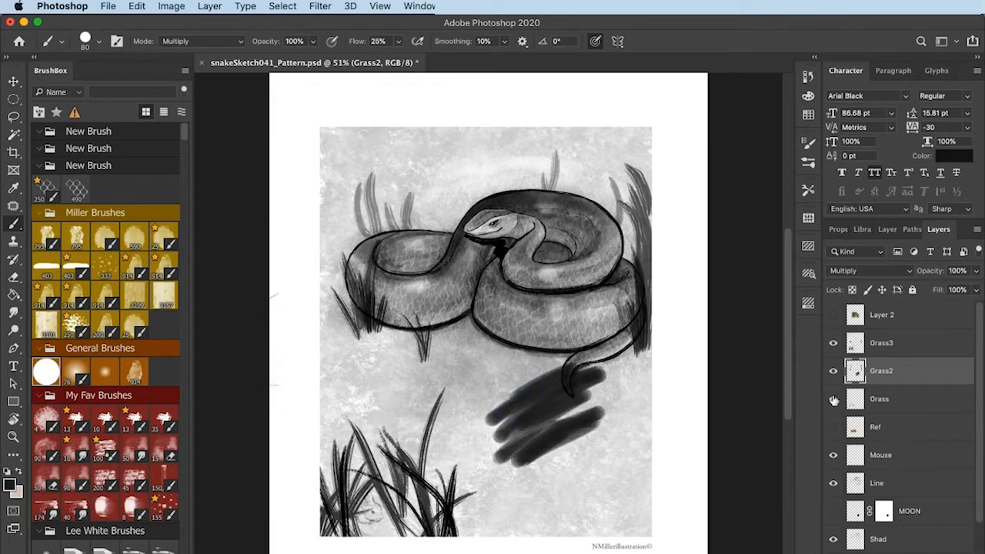
Toggle the Grass2 layer's visibility to check the test scribble, and undo the scribble
click(833, 369)
click(833, 369)
click(833, 369)
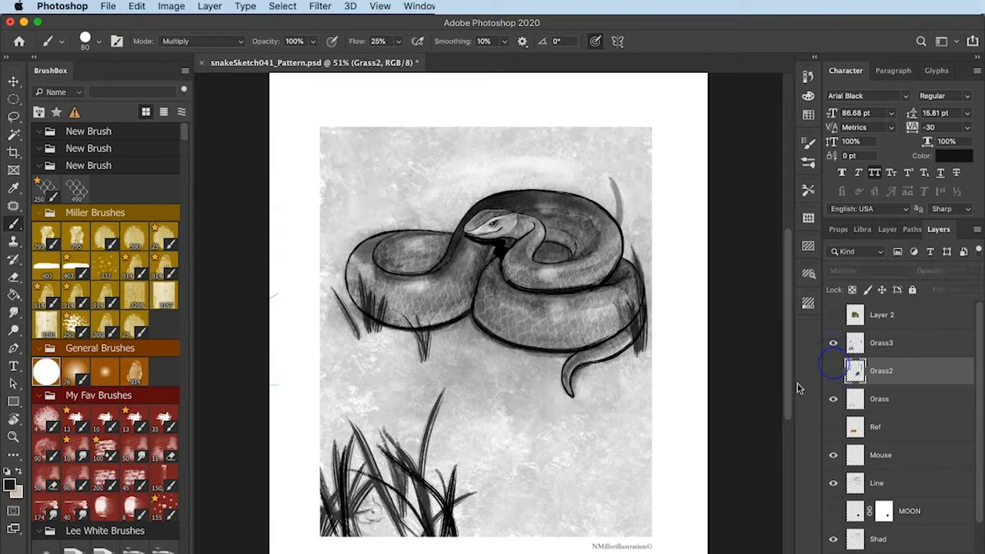
click(833, 371)
key(ctrl+z)
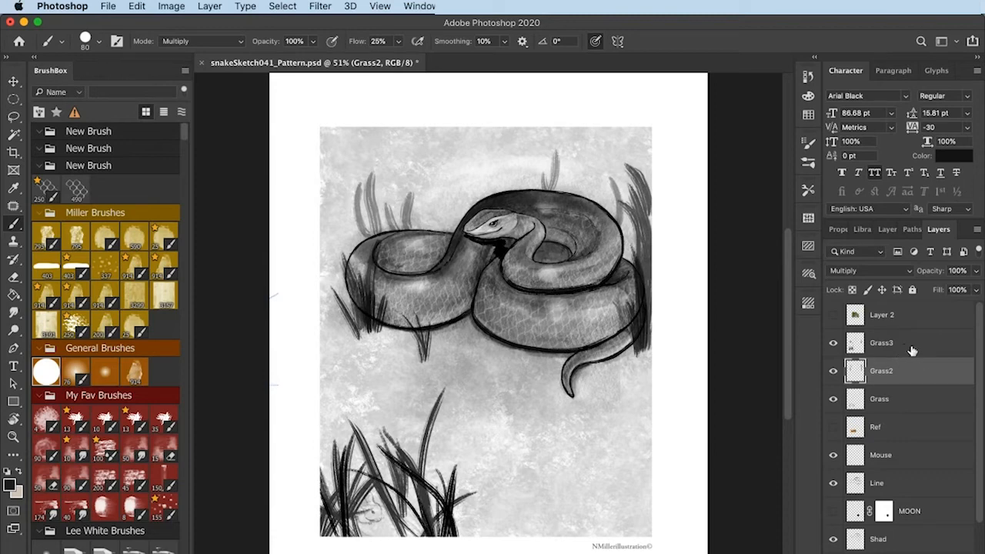
Fully lock the Grass2 and Grass3 layers
click(912, 289)
click(916, 351)
click(911, 289)
scroll(907, 296, down, 3)
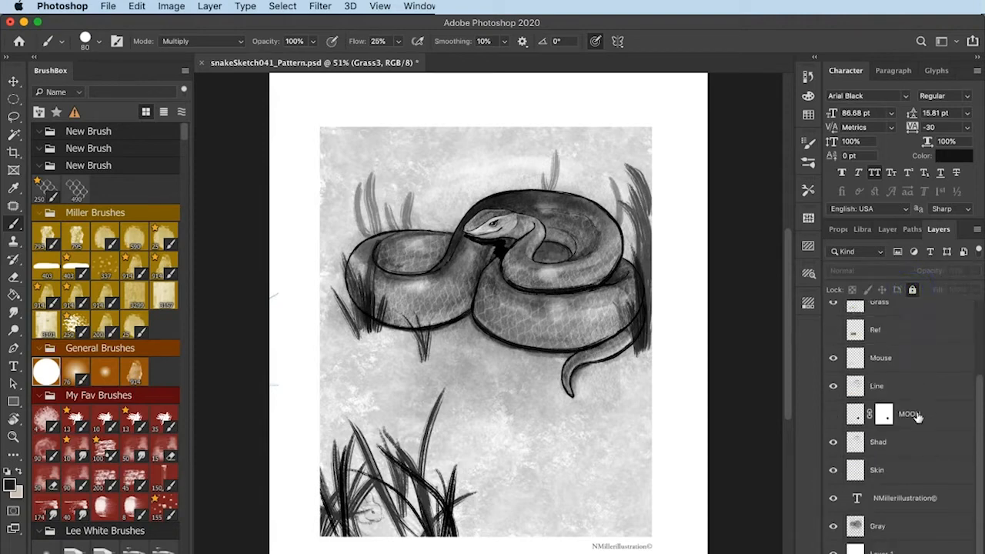
Remove the full locks from the Grass3 and Grass2 layers
scroll(904, 300, up, 3)
click(896, 315)
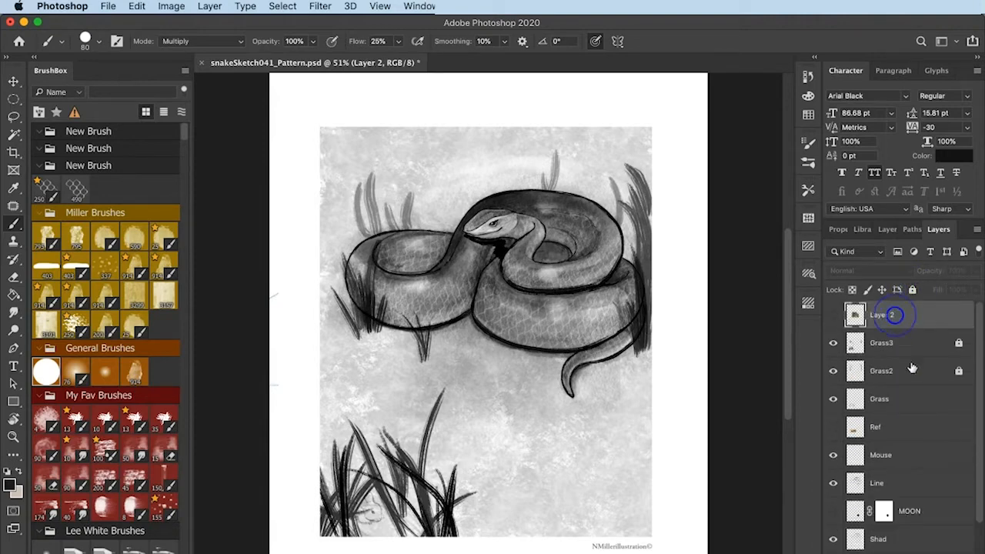
click(910, 356)
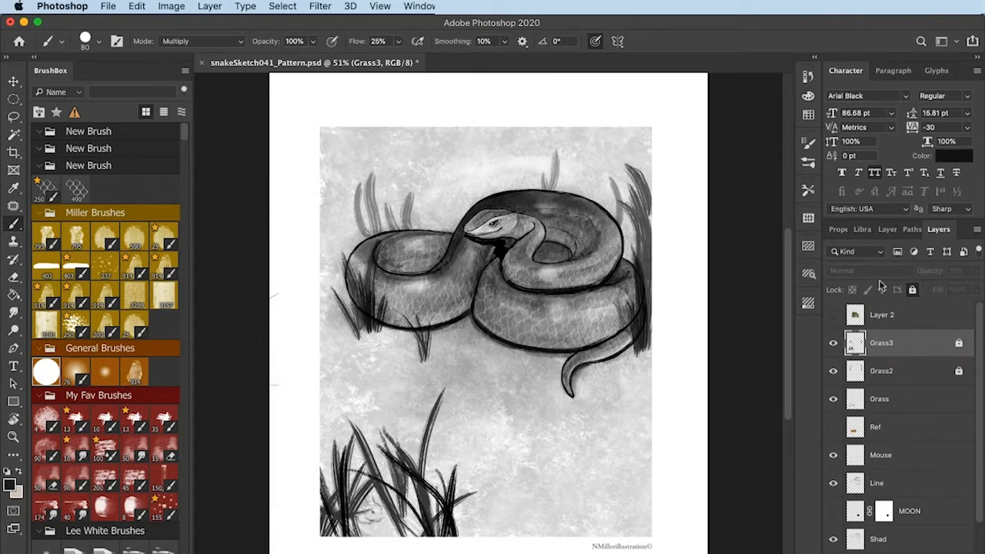
click(958, 341)
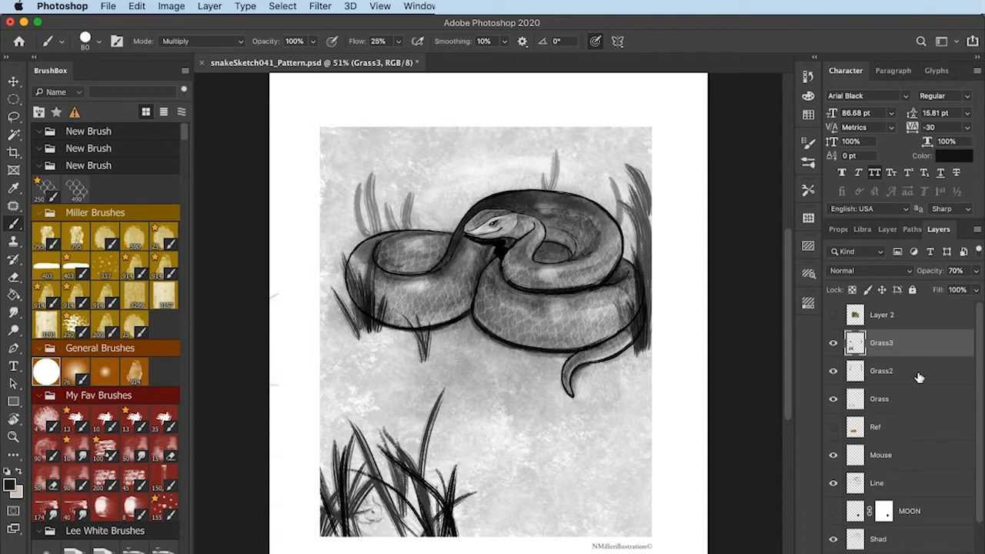
Show the MOON layer and shift its crescent slightly to the right with the Move tool
scroll(914, 380, down, 3)
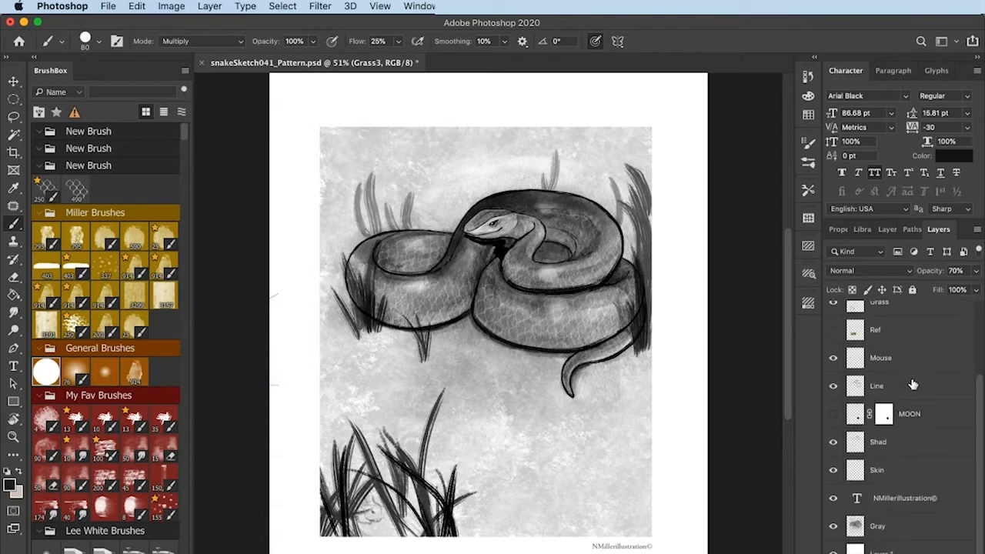
click(833, 414)
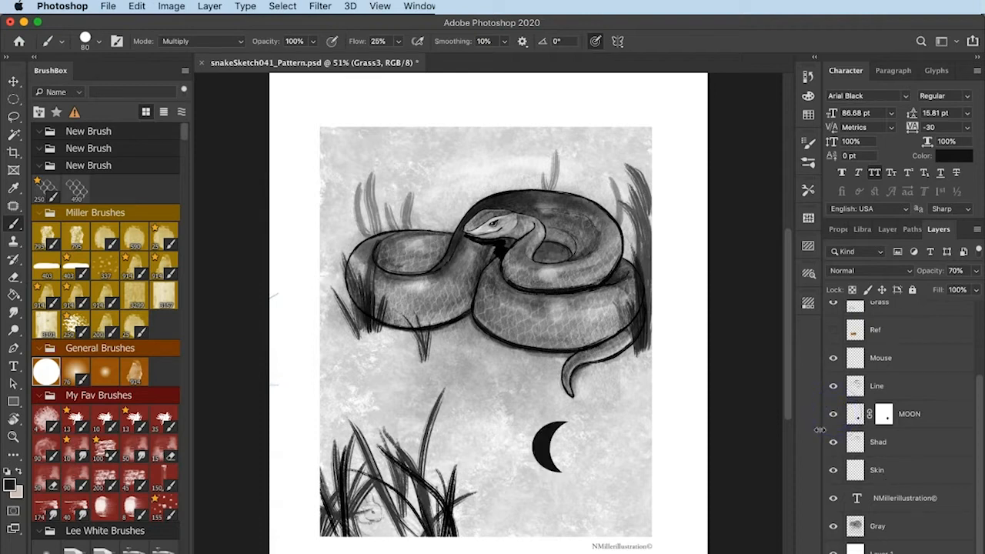
click(856, 418)
click(832, 416)
click(832, 416)
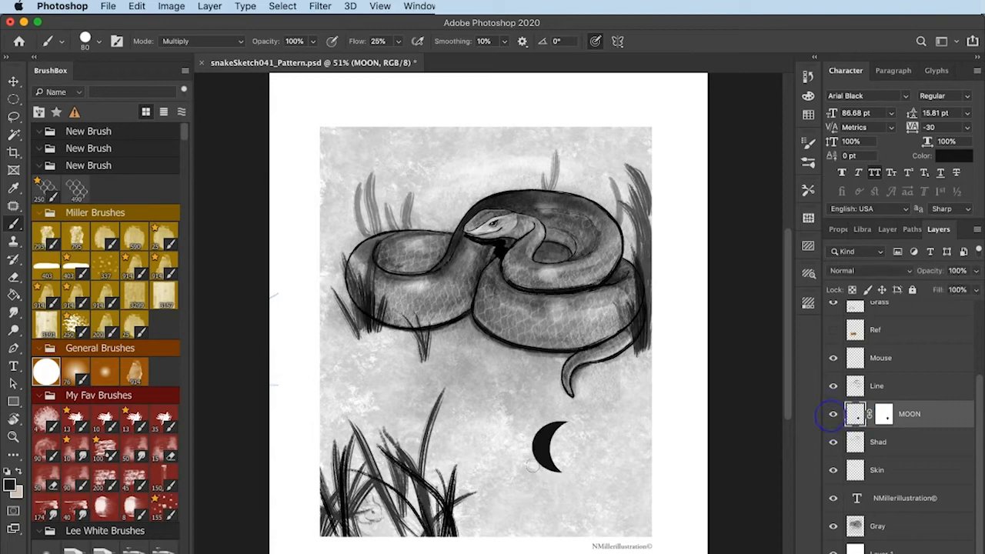
key(v)
mouse_move(542, 452)
mouse_down()
mouse_move(507, 427)
mouse_move(539, 421)
mouse_move(546, 455)
mouse_up()
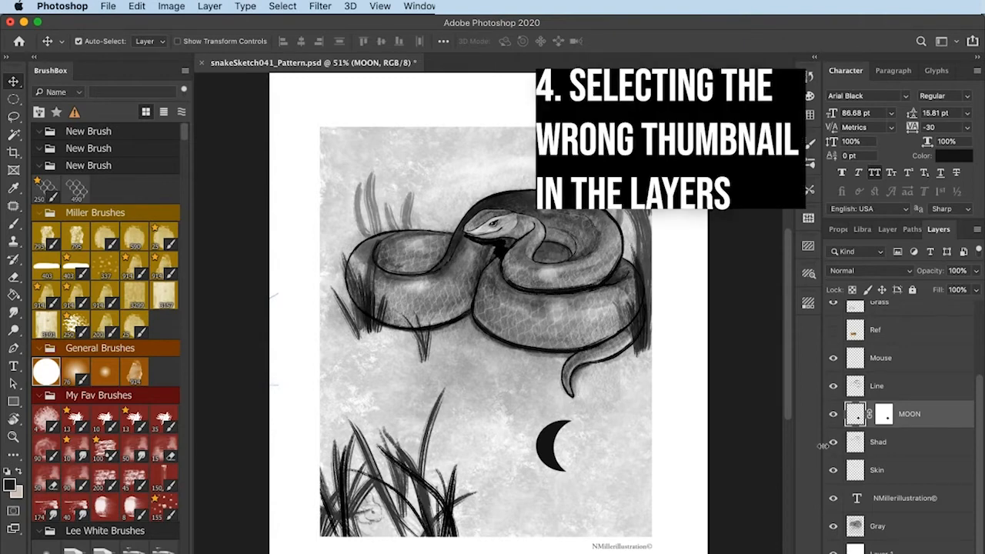
Target the MOON layer's mask, make white the foreground color, and activate the Brush tool
click(886, 416)
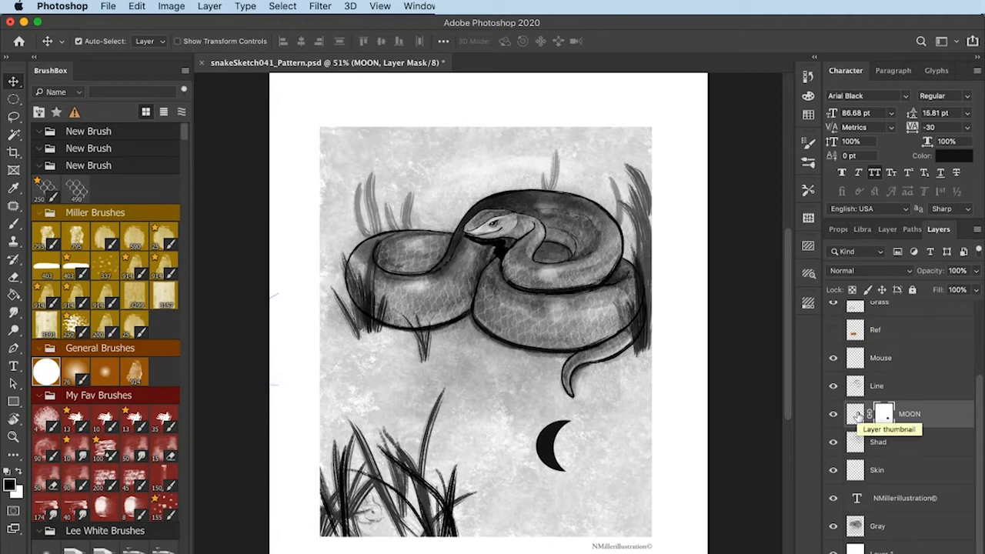
click(887, 414)
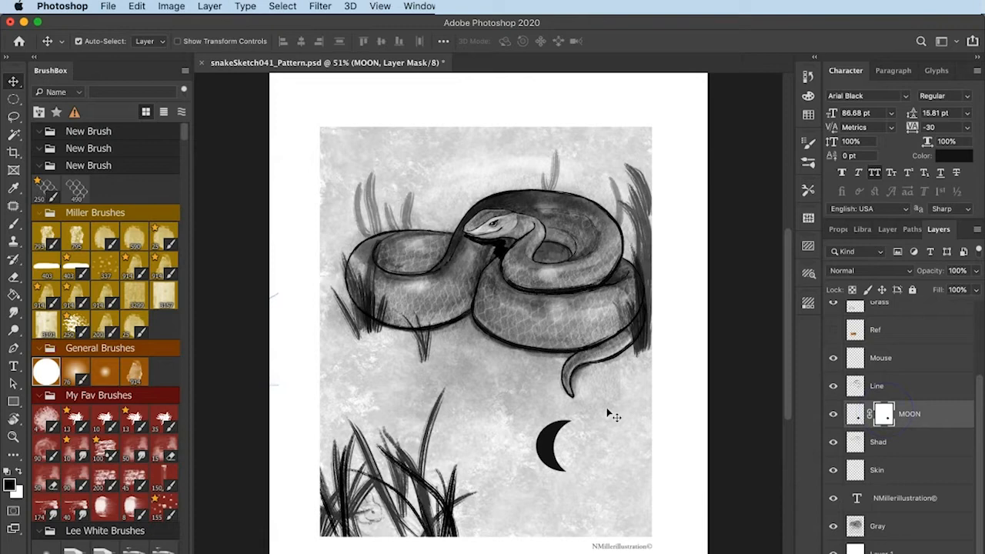
key(x)
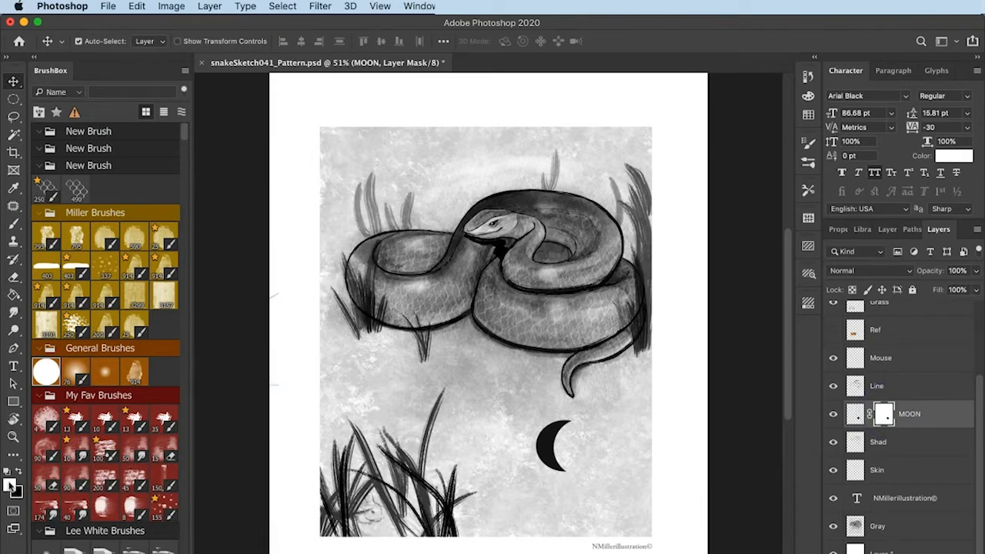
click(11, 227)
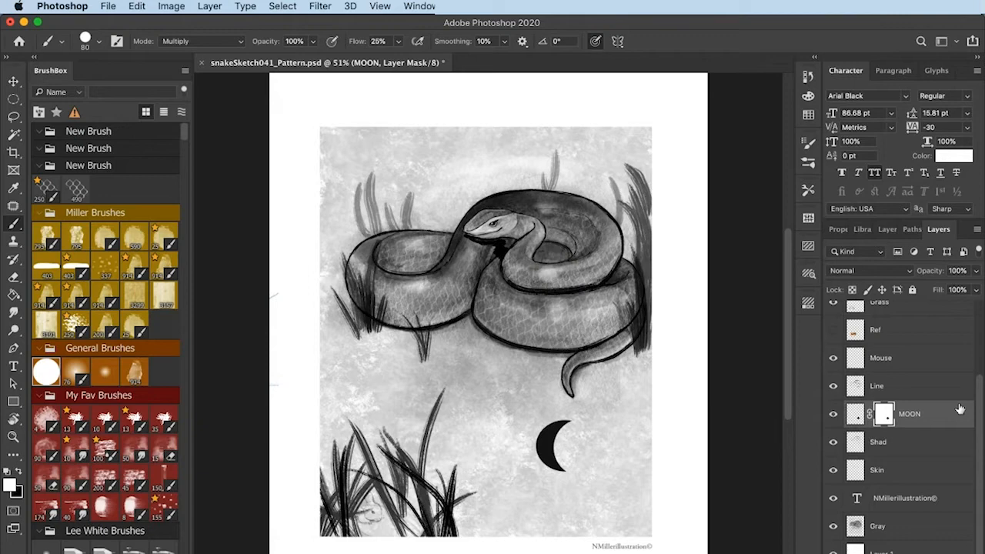
click(882, 416)
Paint a dark test stroke across the snake's tail on the MOON layer's artwork, and undo it
click(855, 414)
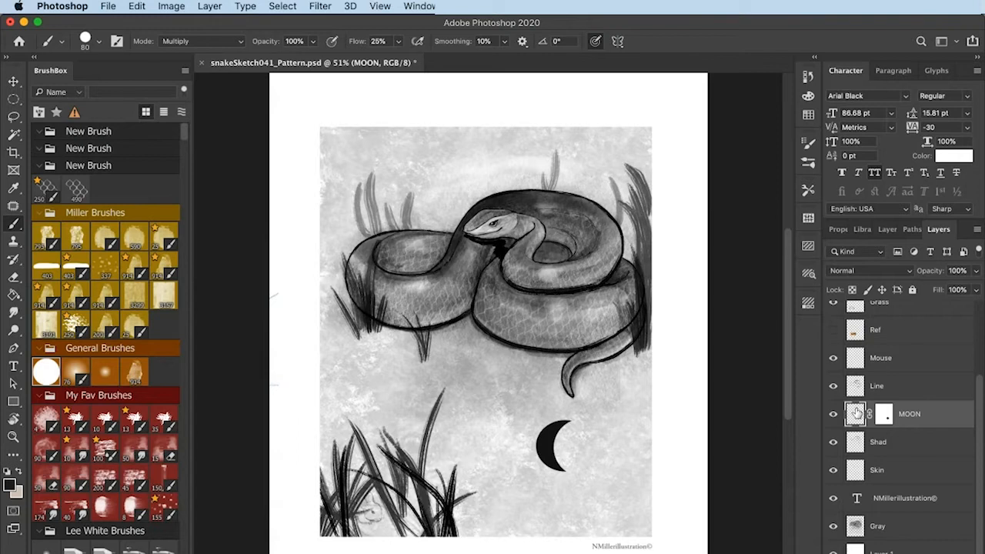
click(617, 381)
drag(618, 382, 654, 400)
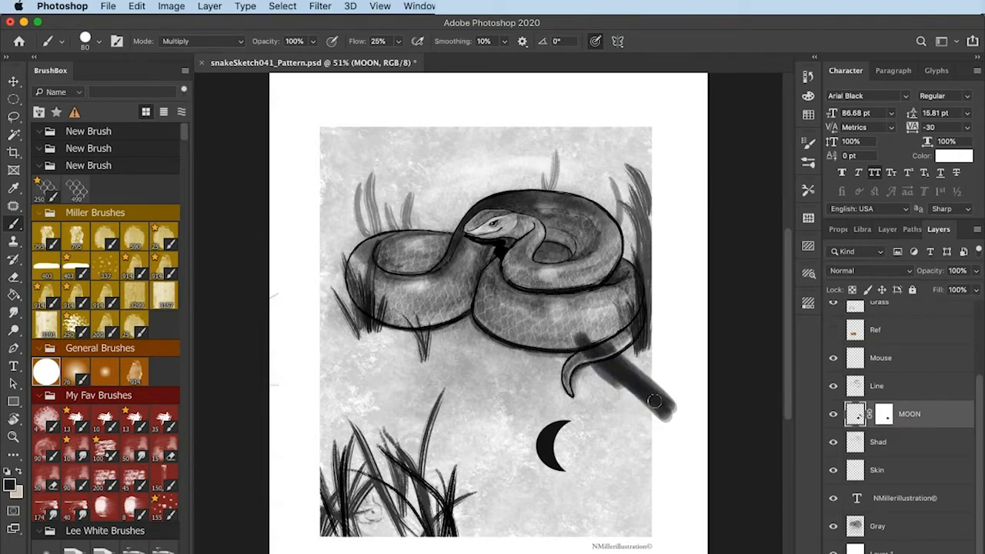
key(super+z)
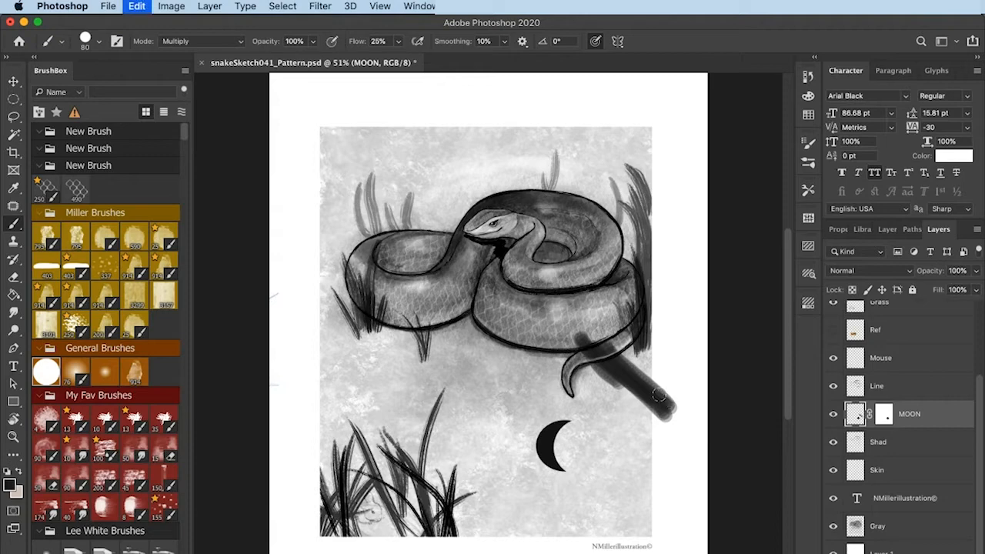
Try painting on the MOON layer's mask near the snake's tail, first with white and after swapping colors with black
click(885, 415)
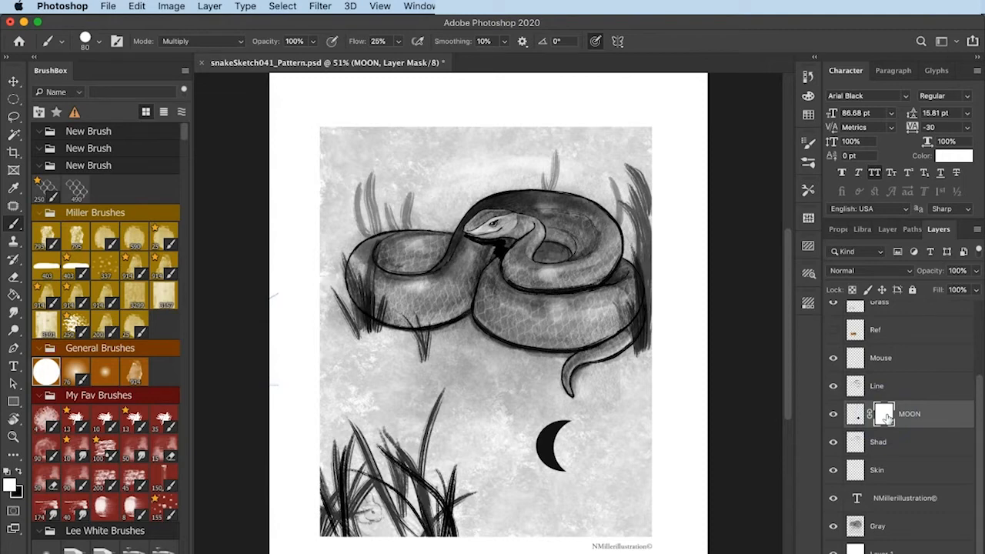
drag(606, 384, 606, 387)
click(19, 470)
click(640, 355)
click(640, 355)
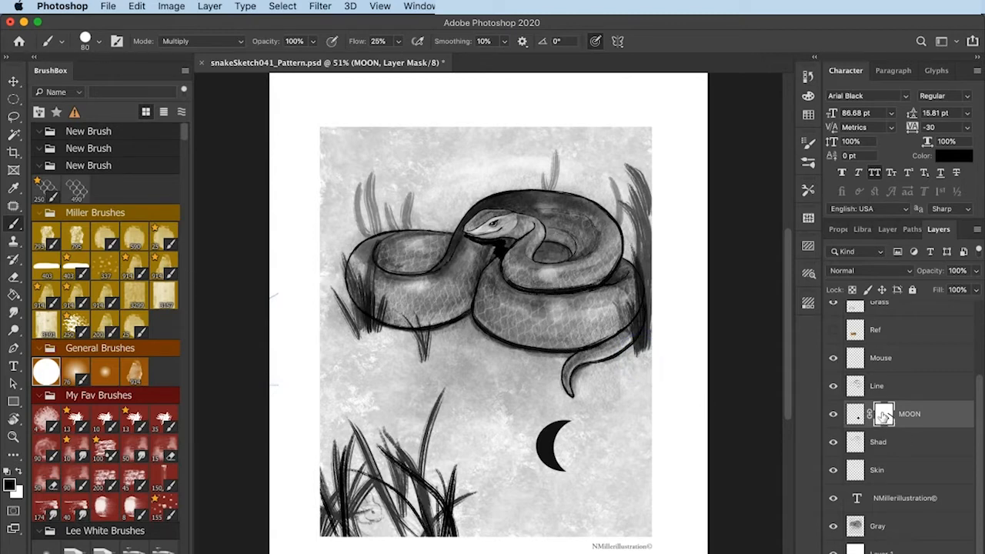
Target the MOON layer's artwork again and undo the test strokes on its mask
click(849, 415)
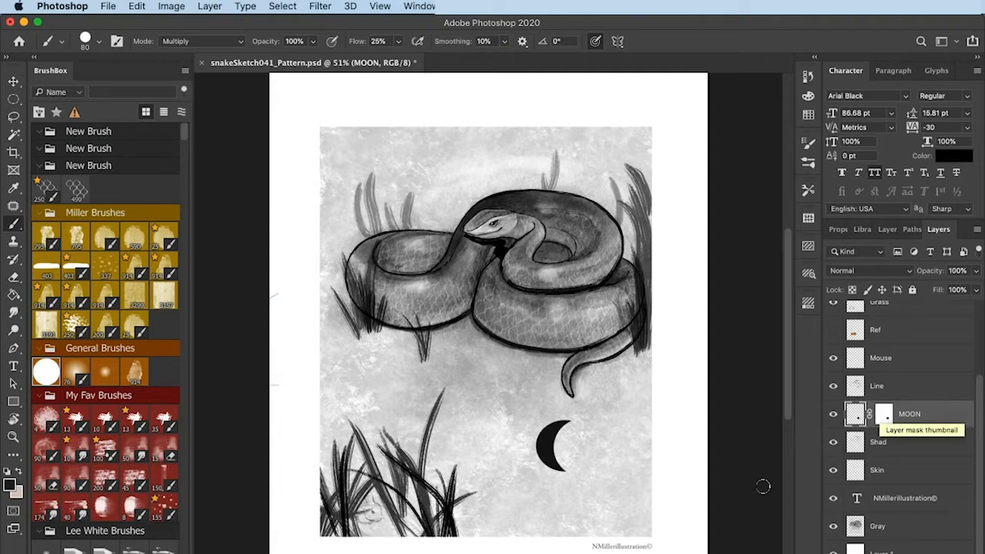
key(super+z)
key(super+z)
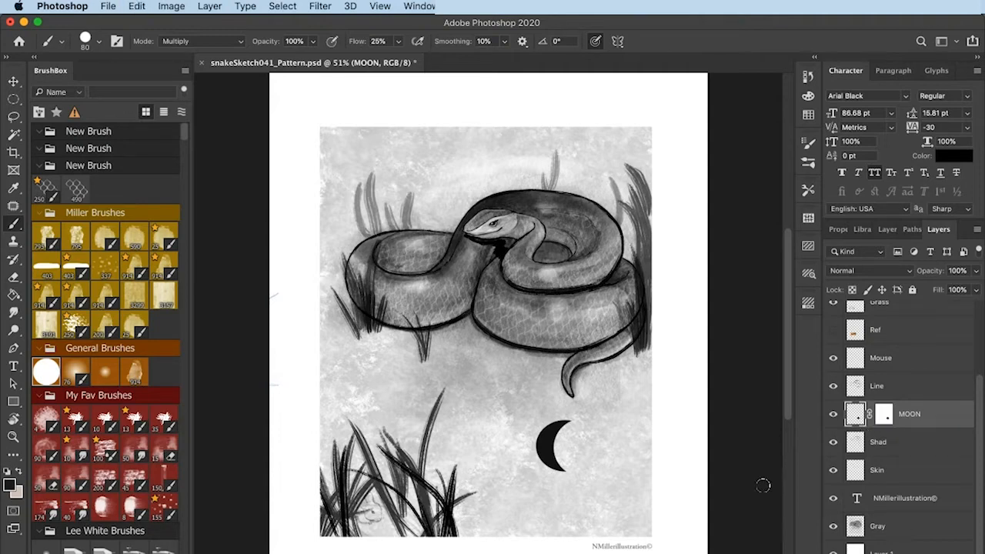
key(super+z)
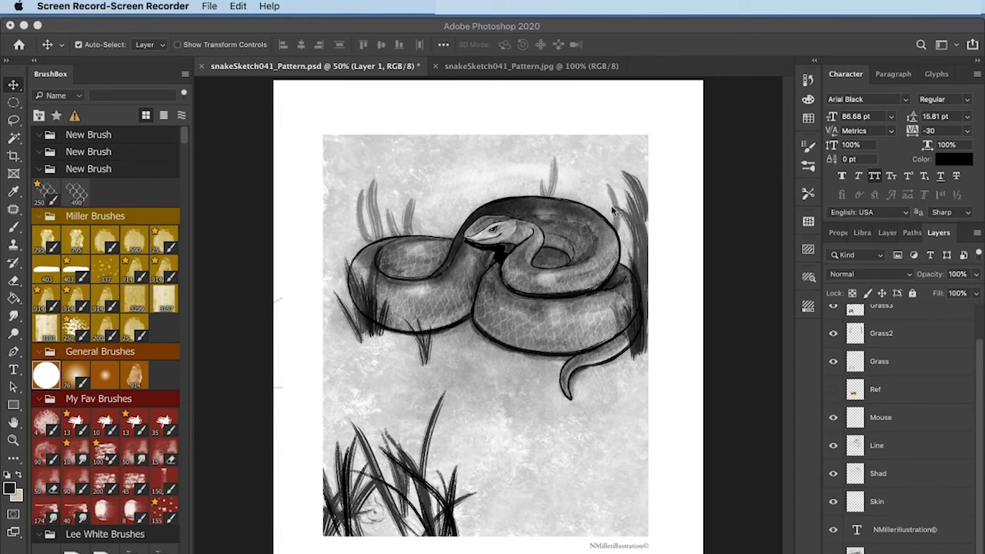
Check the PSD's image size and resolution, with its dimensions shown in inches
click(249, 29)
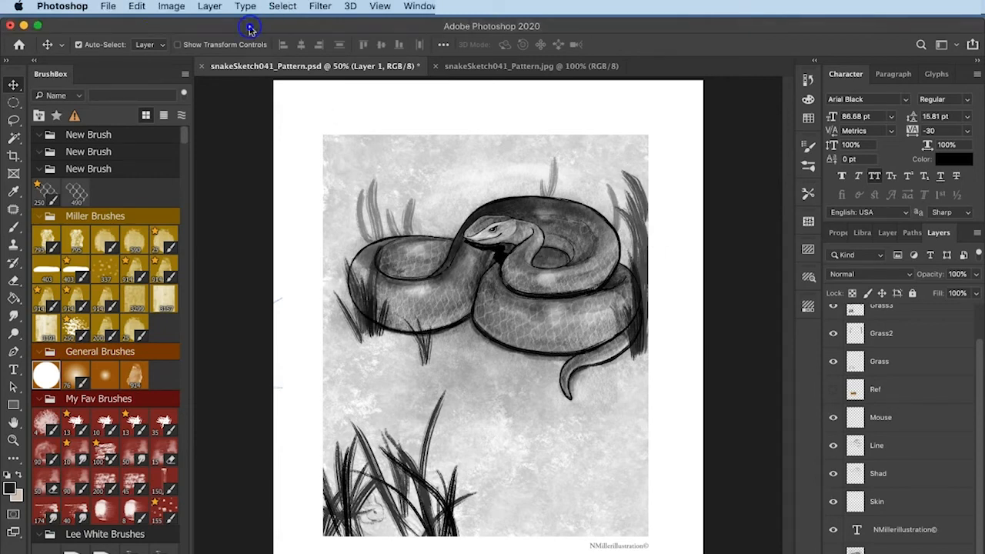
click(171, 6)
click(182, 112)
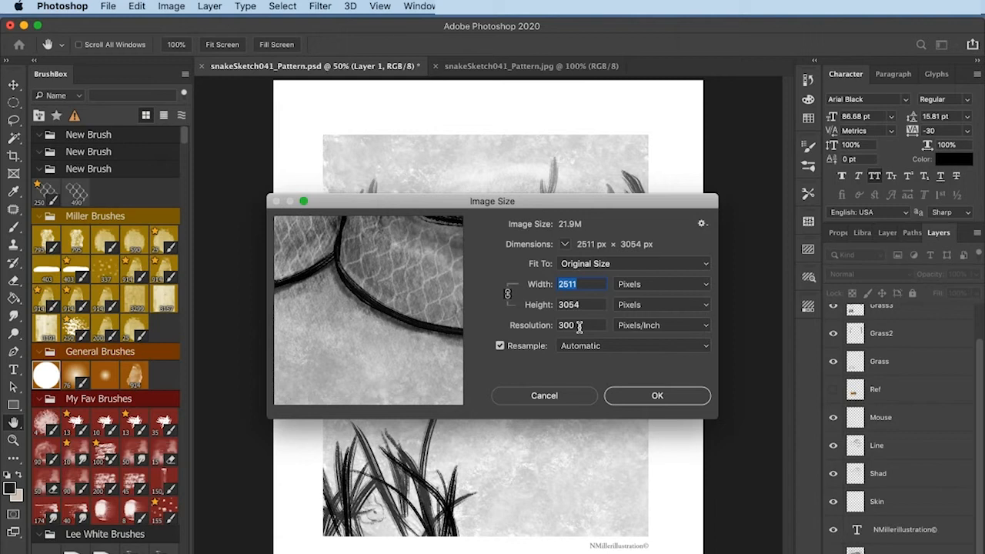
click(645, 281)
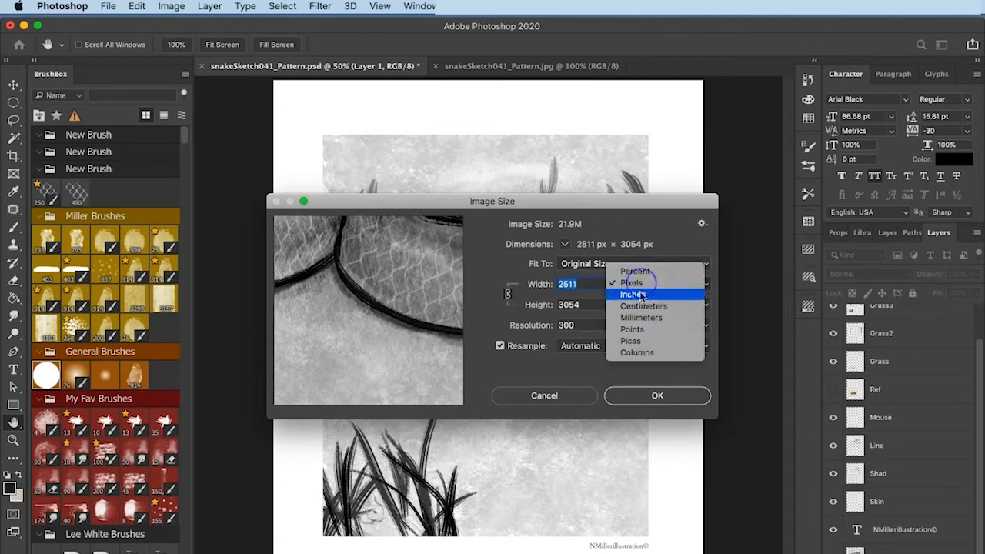
click(631, 290)
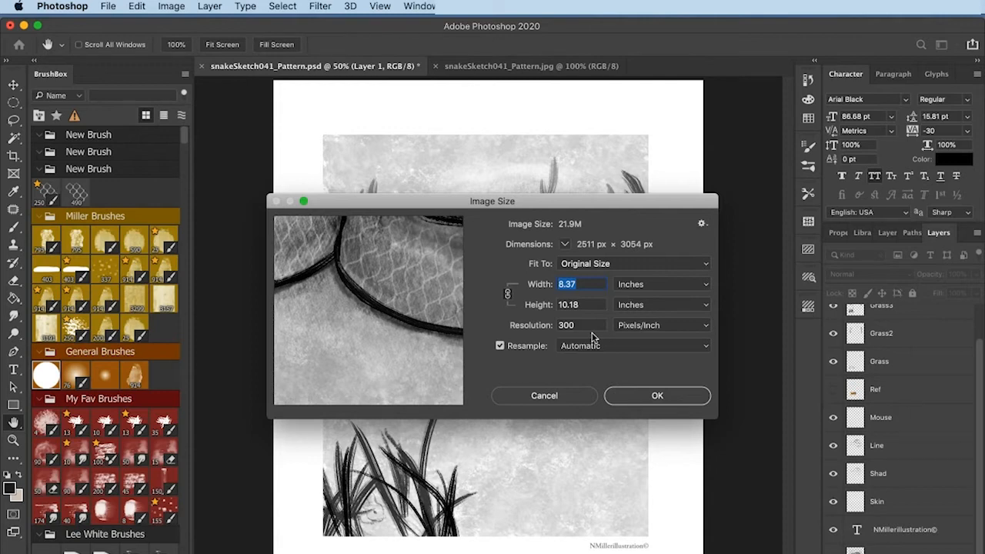
click(655, 396)
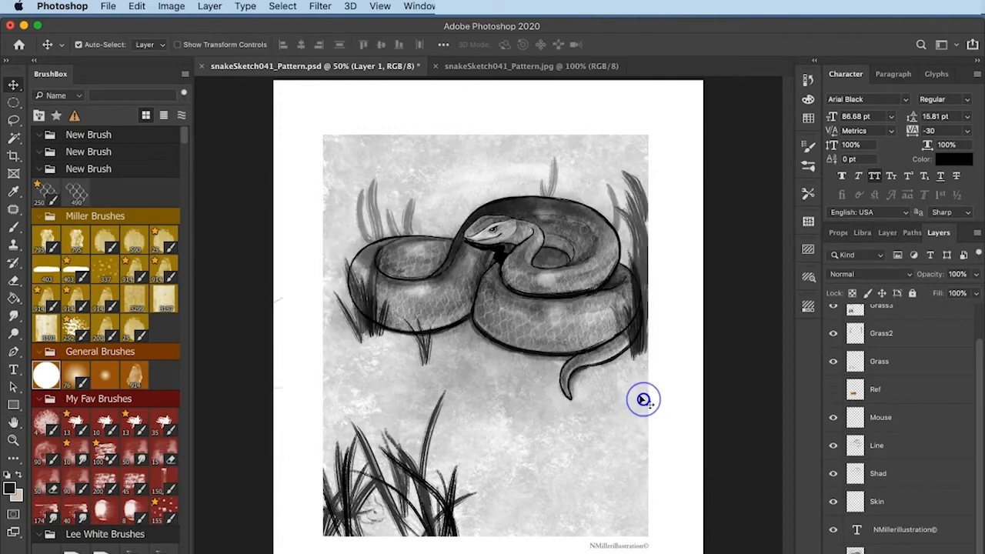
Examine the PSD's pixels up close at 3200% near the grass, and return to the full view at 50%
key(z)
drag(349, 237, 476, 241)
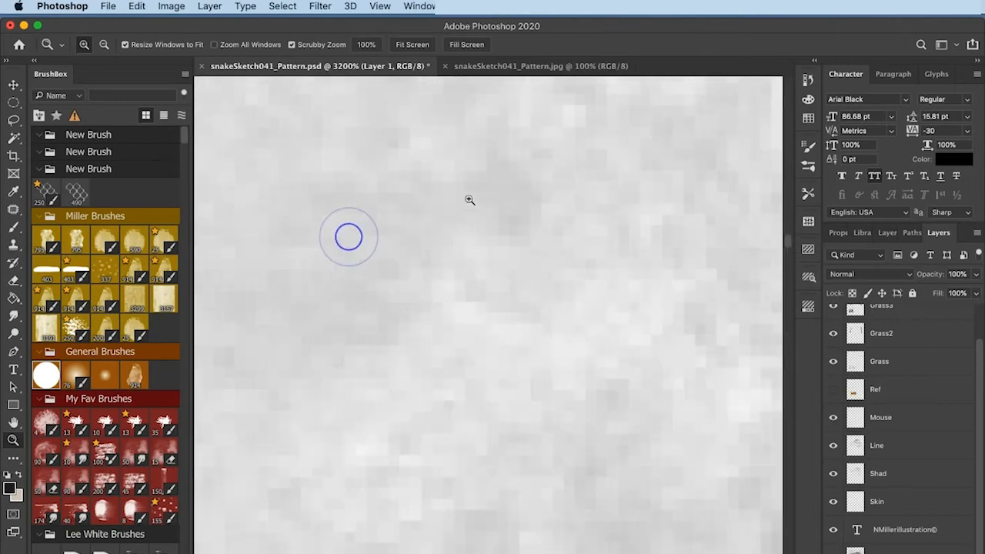
key(super+minus)
key(super+minus)
key(super+minus)
key(super+minus)
key(super+minus)
key(super+minus)
key(super+minus)
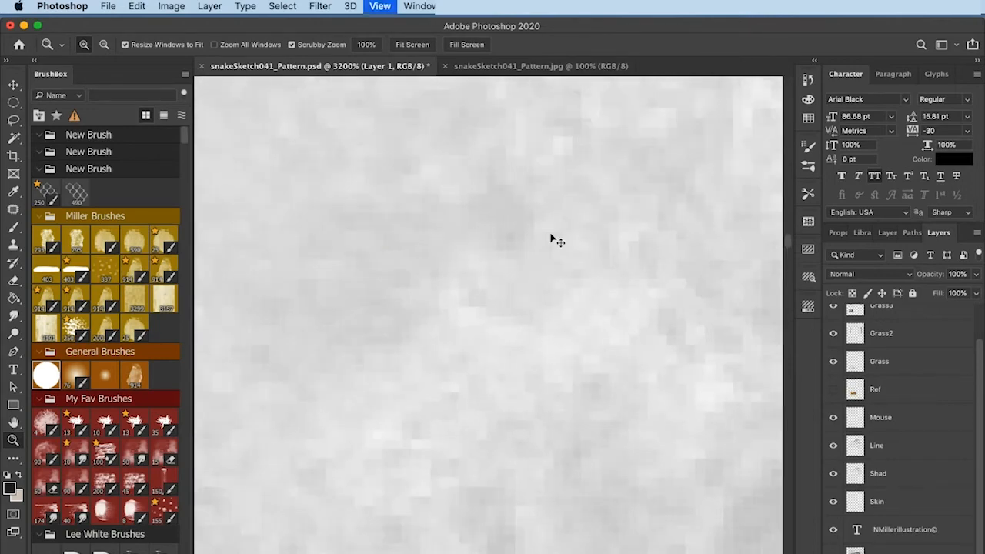
key(super+minus)
key(super+minus)
key(super+minus)
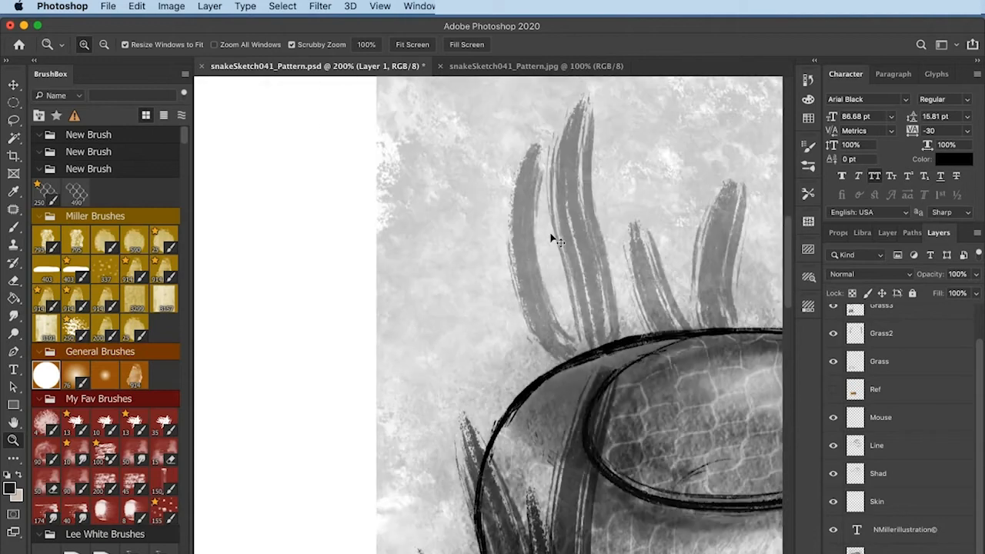
key(super+minus)
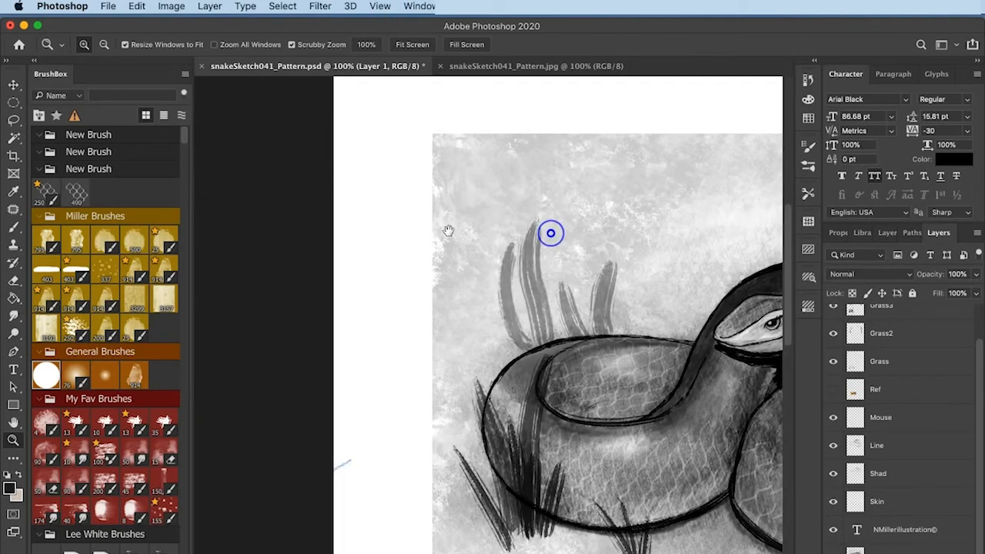
key(super+minus)
key(super+minus)
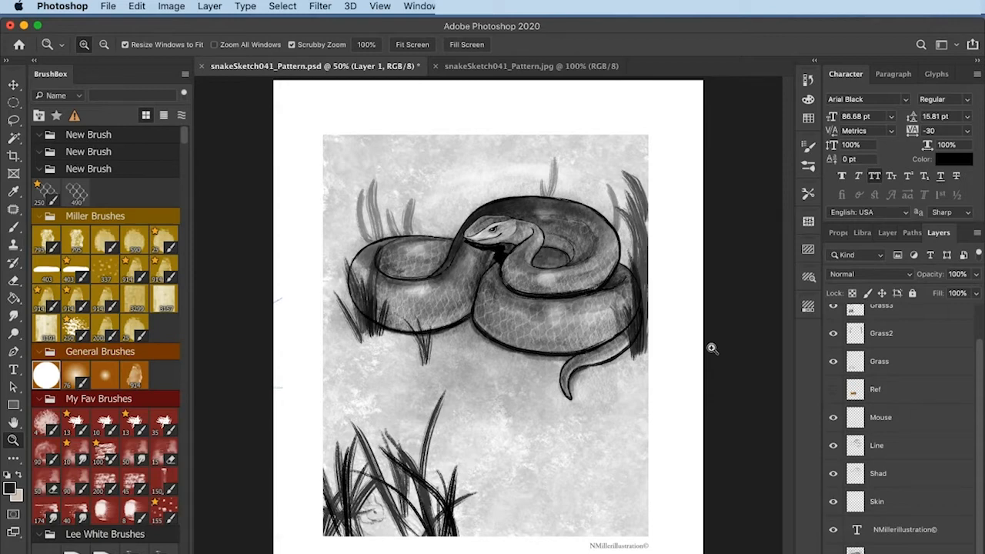
Switch to snakeSketch041_Pattern.jpg and examine the illustration at 200%, returning to 100%
click(552, 67)
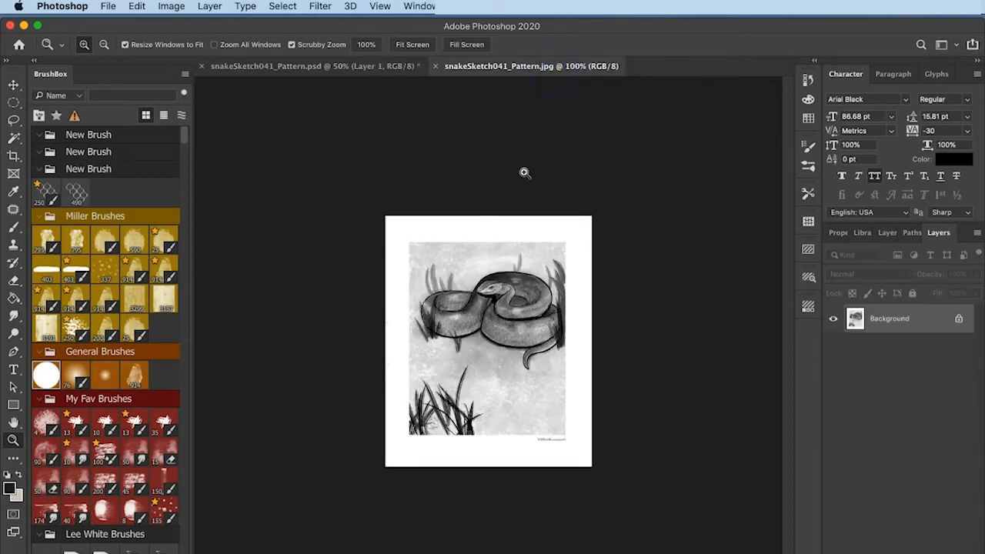
click(524, 173)
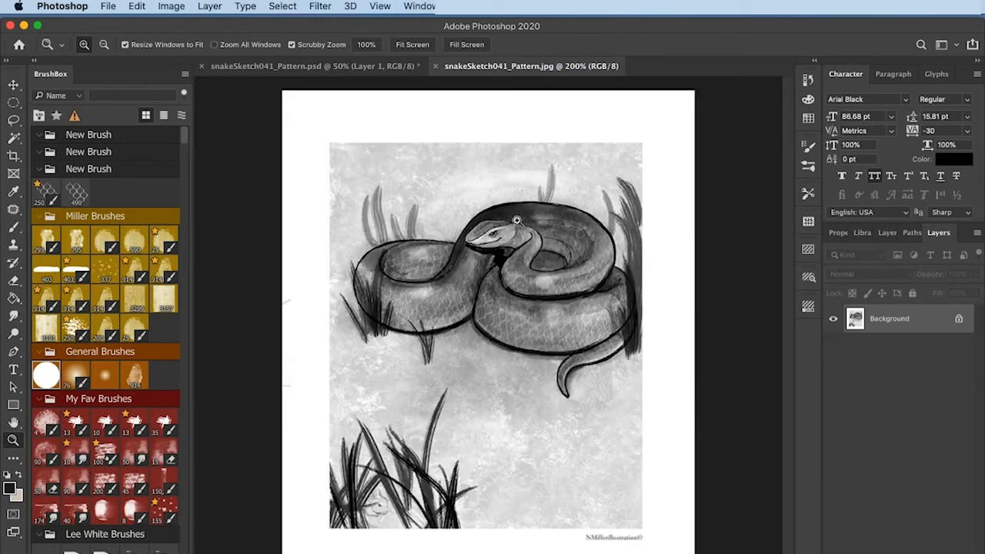
key(super+minus)
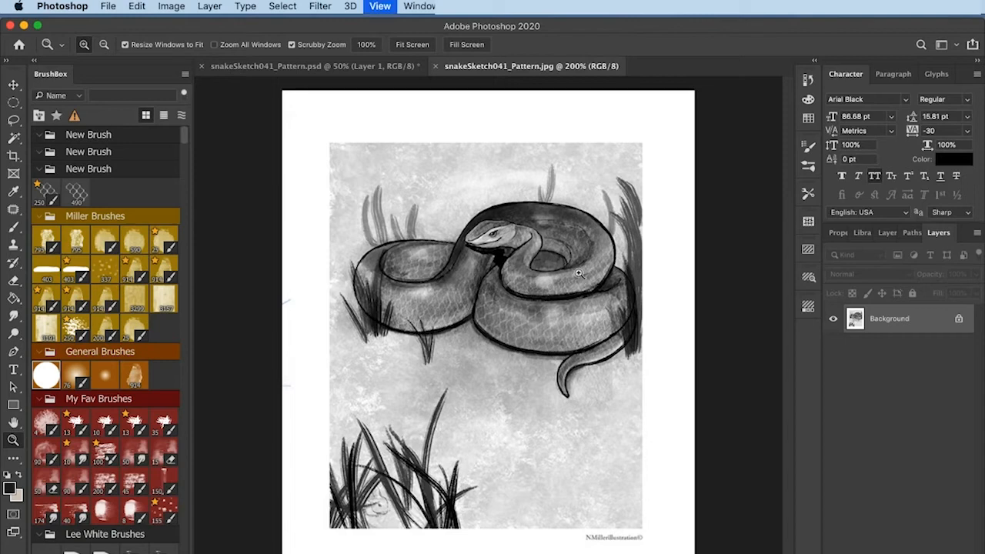
Check the JPG's dimensions and resolution with the Image Size command
click(171, 6)
click(171, 6)
click(171, 6)
click(180, 115)
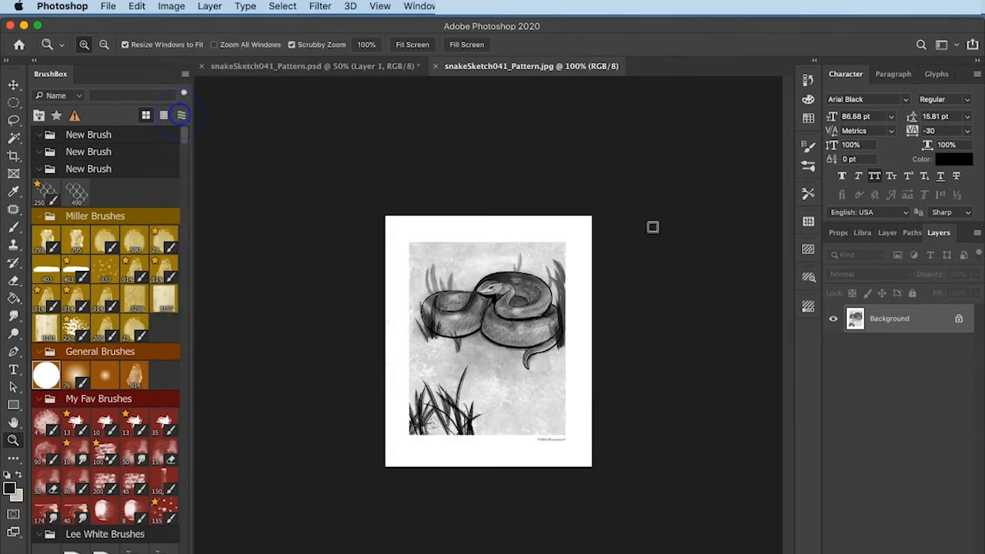
click(568, 395)
key(z)
click(171, 6)
click(189, 114)
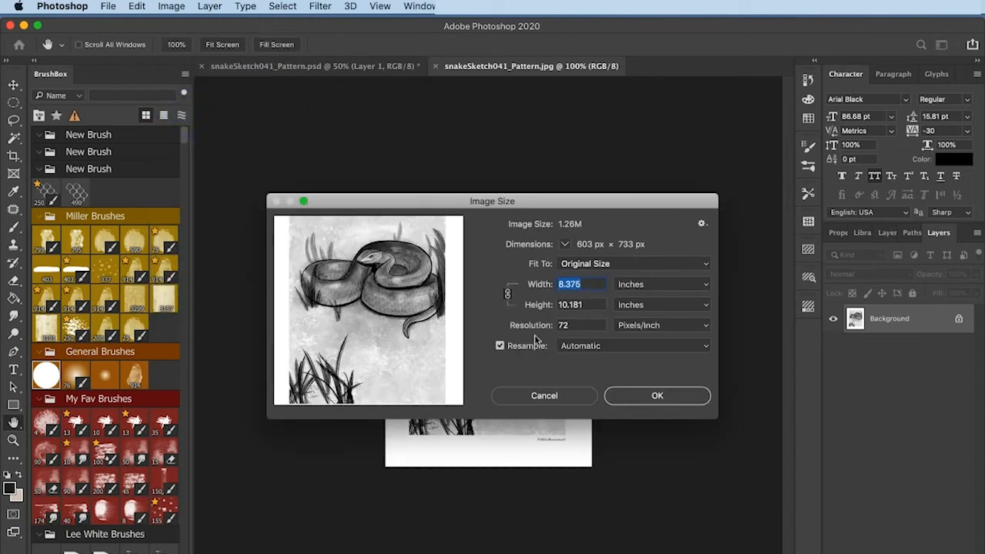
click(632, 397)
Copy the entire JPG illustration into snakeSketch041_Pattern.psd as a new layer and move it over the snake's right side
key(super+a)
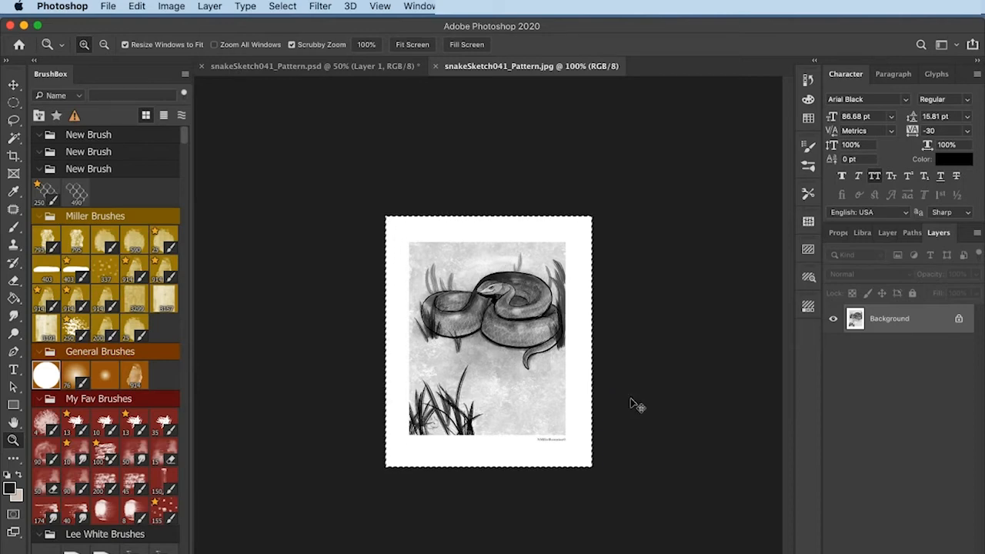
click(317, 67)
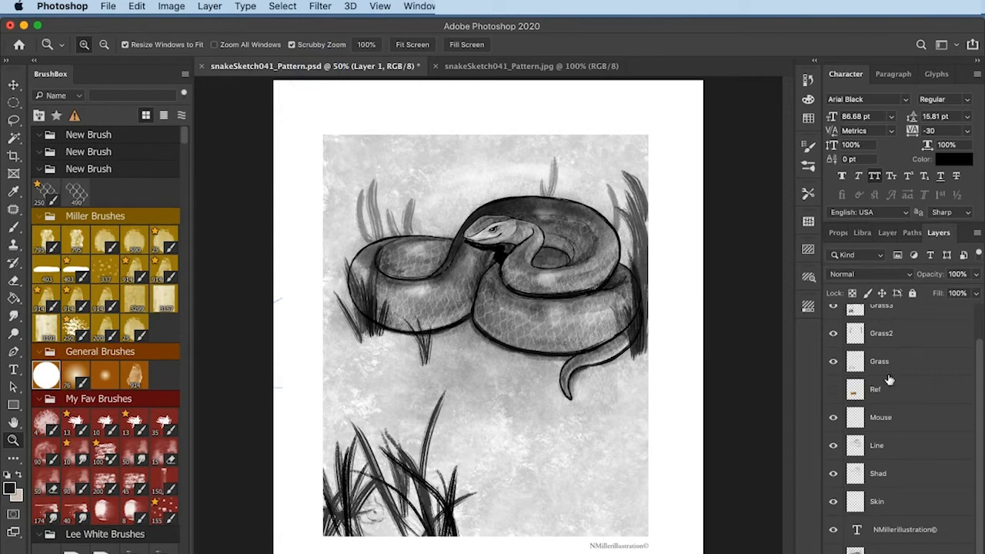
key(super+v)
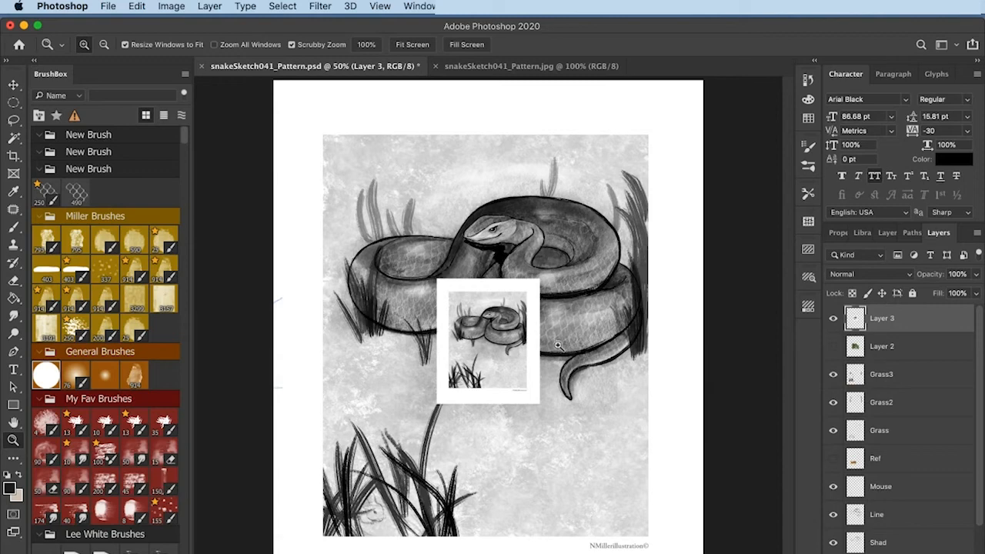
key(v)
drag(480, 353, 591, 358)
key(super+minus)
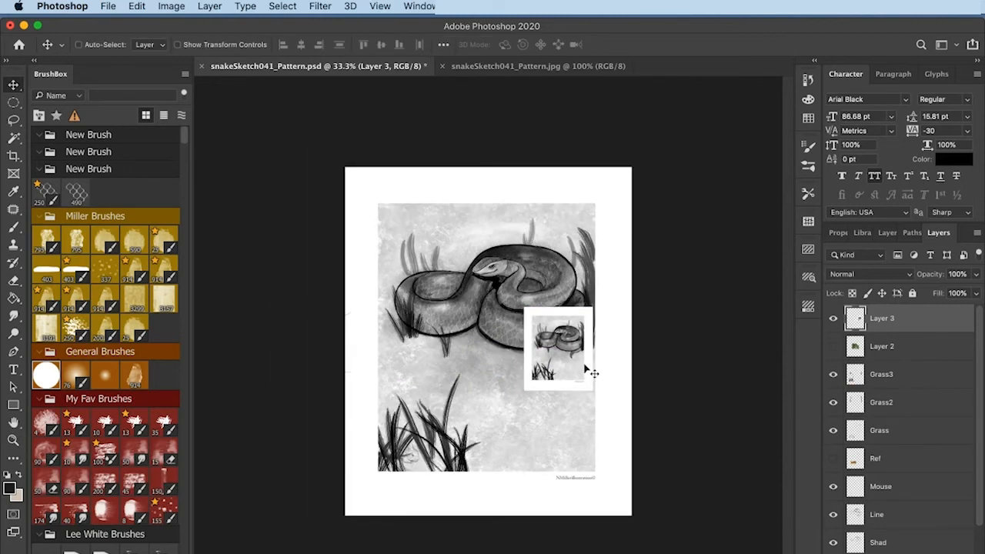
Scale the pasted low-resolution illustration proportionally to about 681.54% and shift it to the right beside the original artwork
key(super+t)
drag(523, 307, 263, 126)
mouse_move(590, 388)
mouse_down()
mouse_move(613, 415)
mouse_move(587, 406)
mouse_up()
click(690, 44)
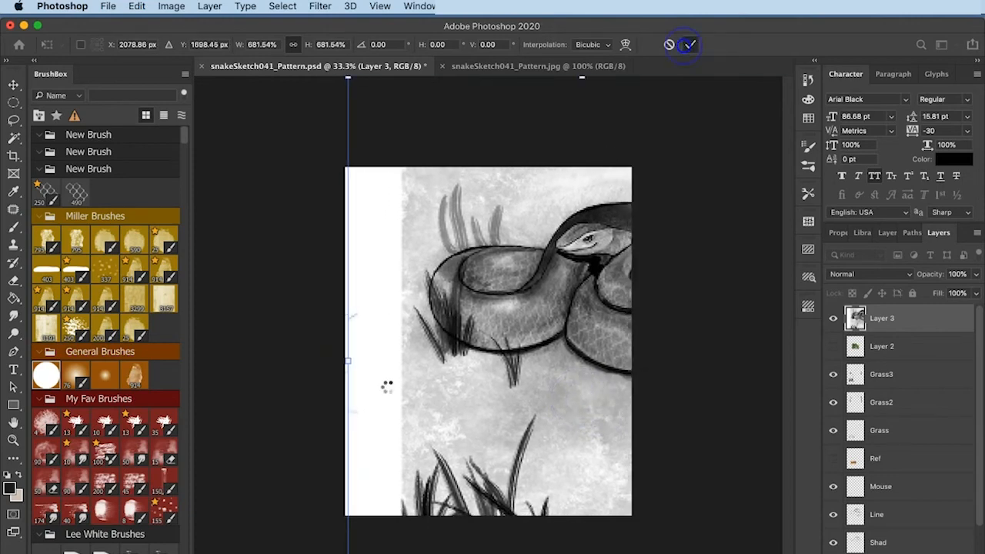
drag(441, 373, 496, 397)
Shift the enlarged copy slightly while inspecting its line quality at 66.7%, and delete its layer
key(super+plus)
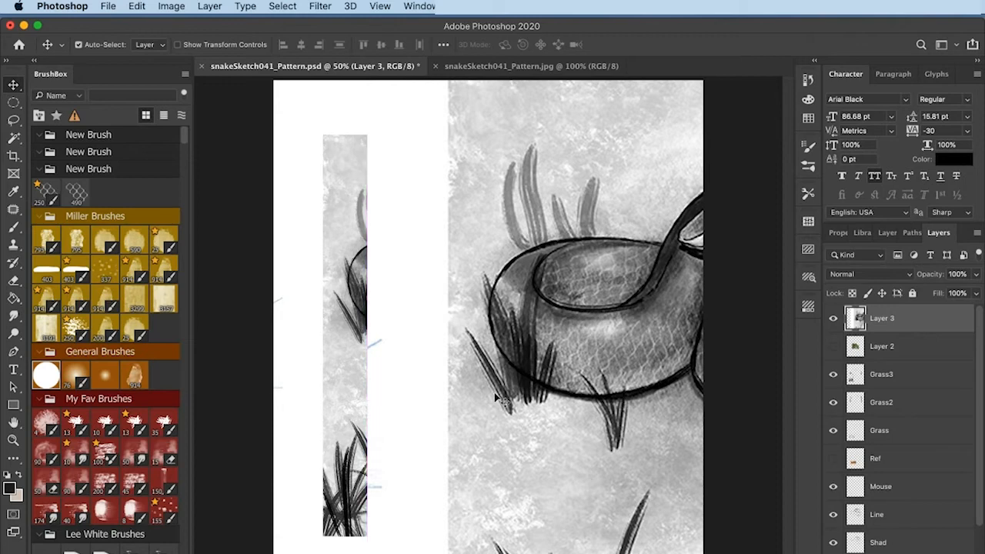
key(super+plus)
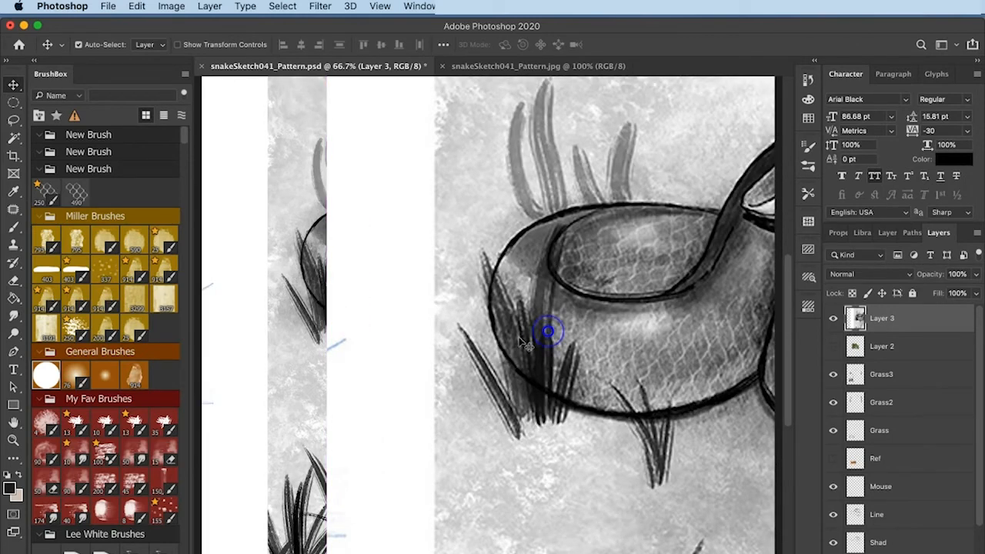
drag(510, 336, 541, 359)
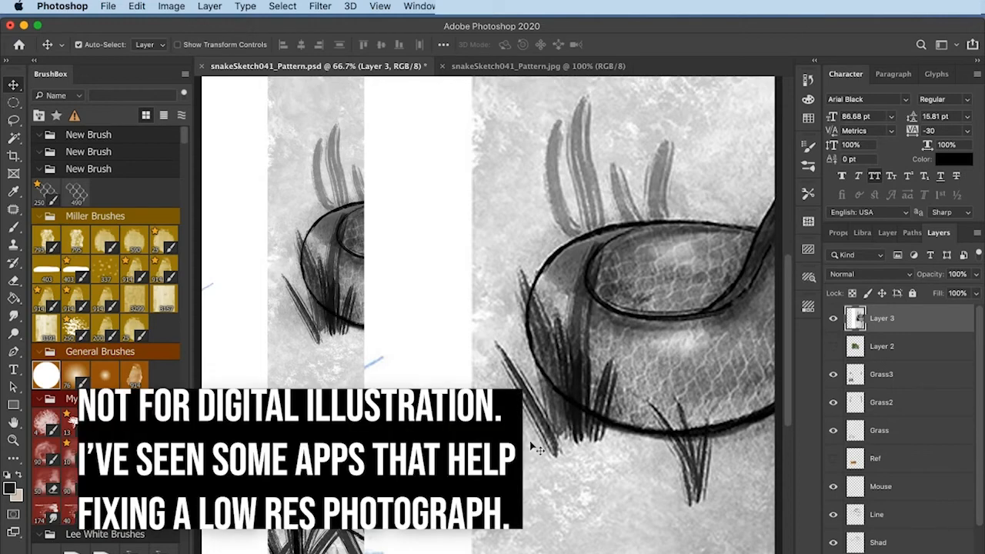
key(Delete)
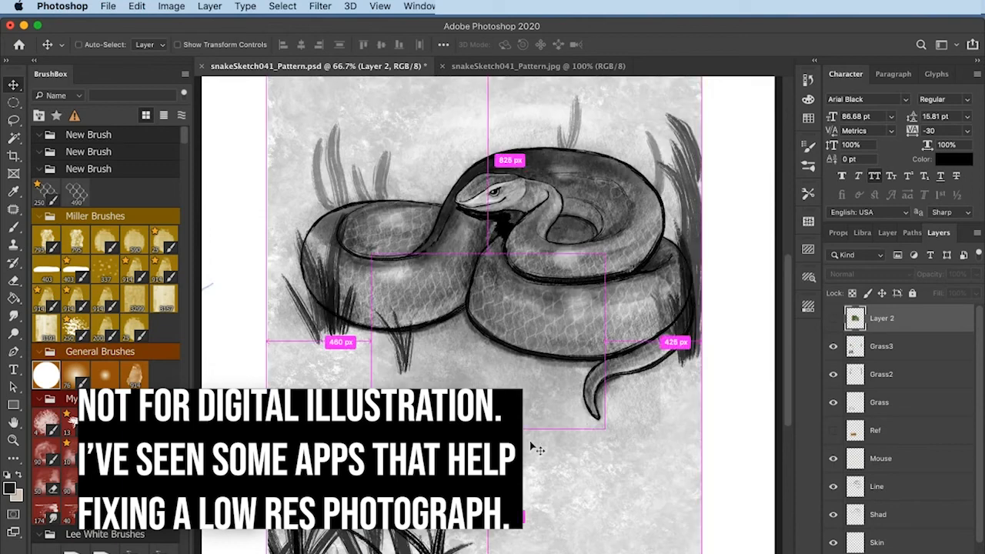
key(super+minus)
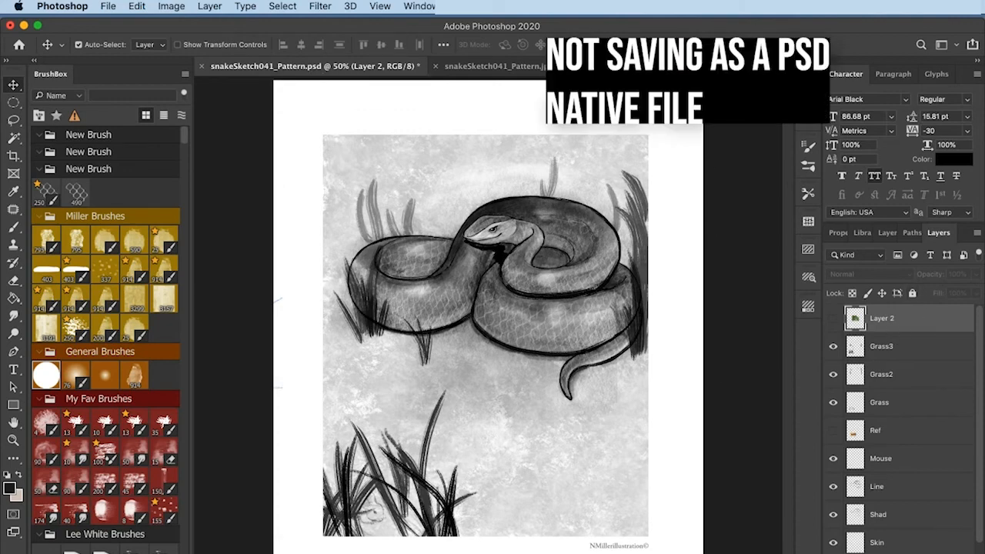
Switch to snakeSketch041_Pattern.jpg, clear its selection, and examine the single-layer illustration at 200%
click(493, 66)
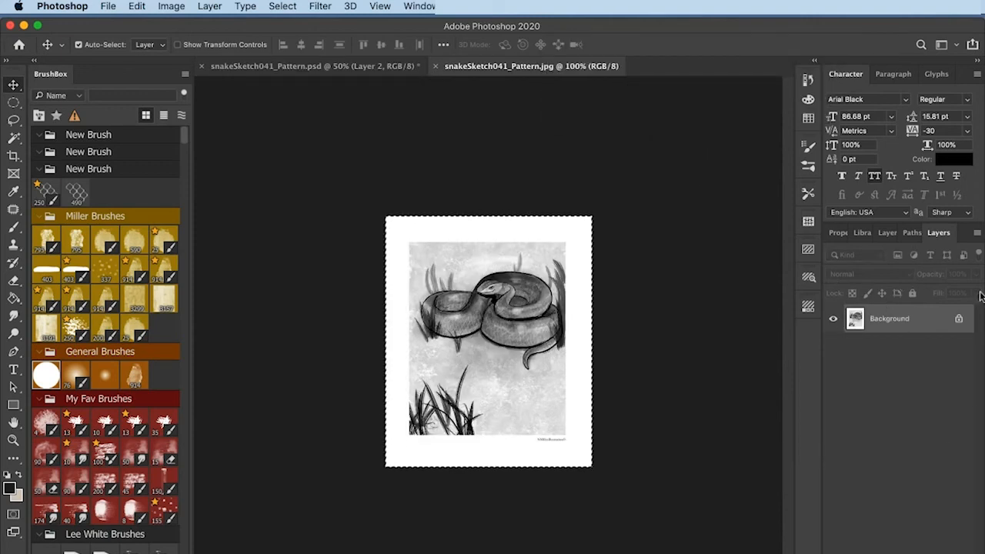
key(super+d)
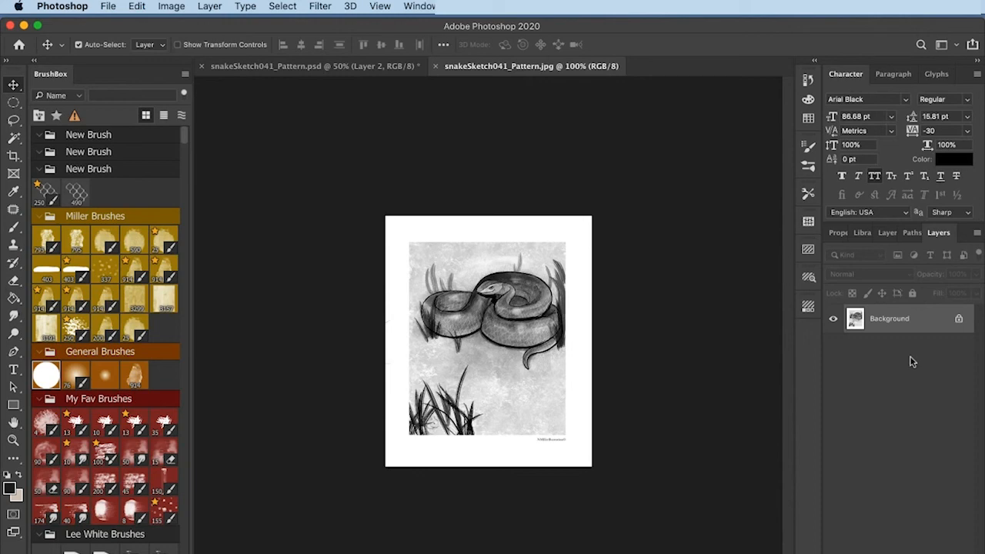
key(super+equal)
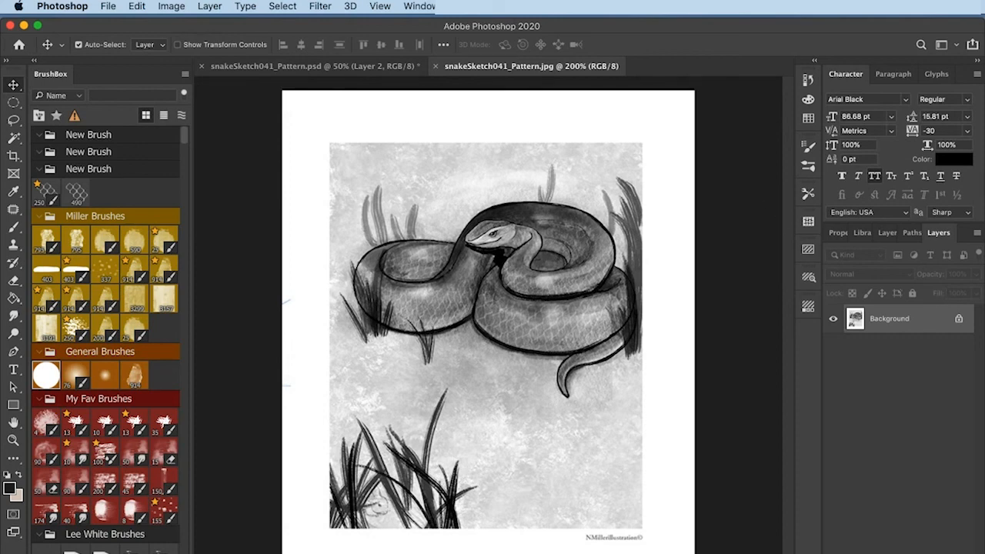
click(553, 553)
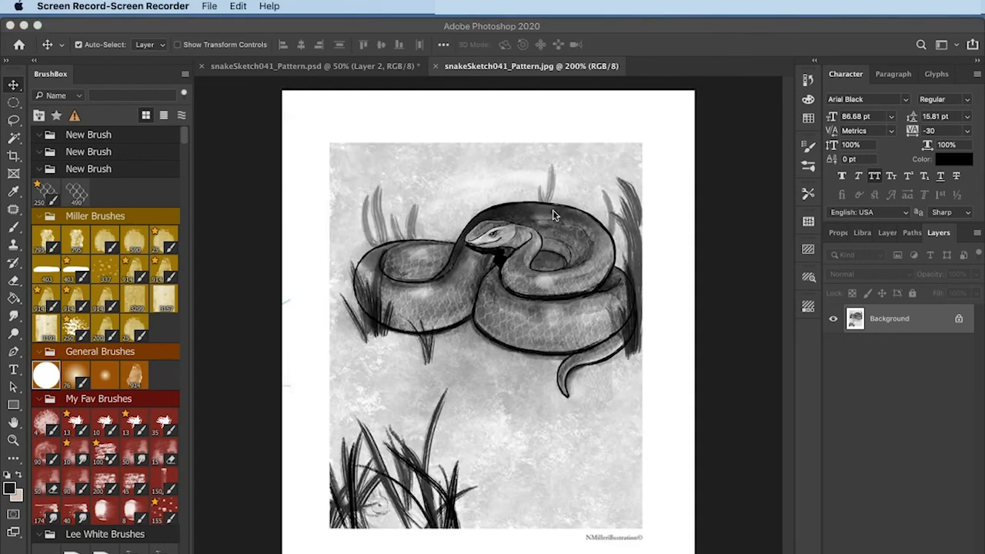
click(434, 7)
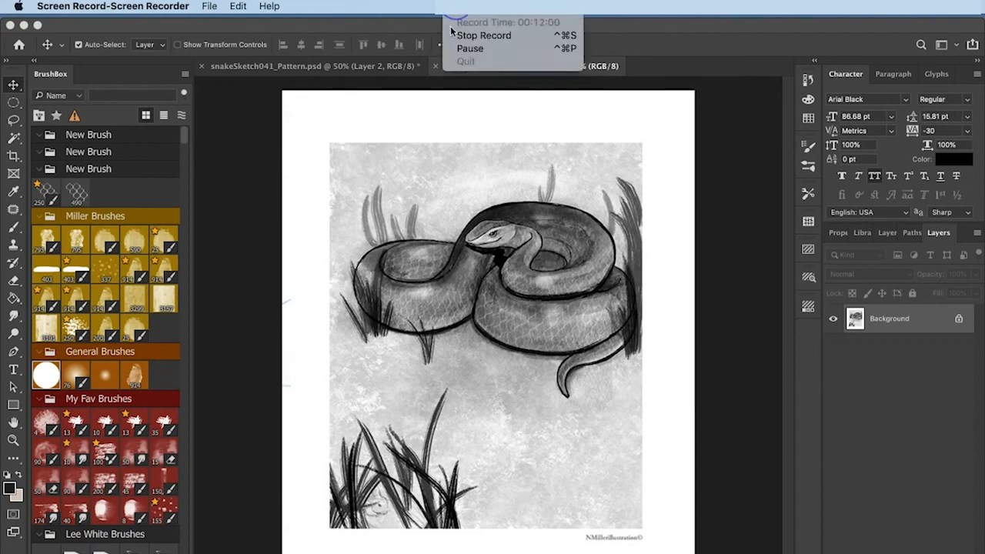